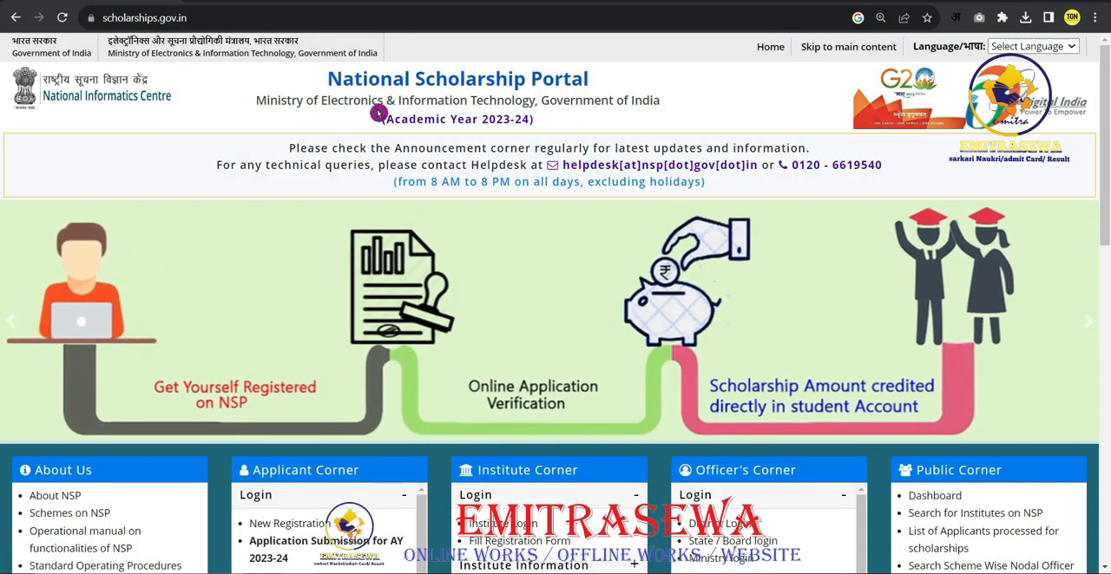
- Review the scheme closing dates under the Central, UGC / AICTE and State schemes, ending on the Central Schemes list
scroll(360, 246, down, 4)
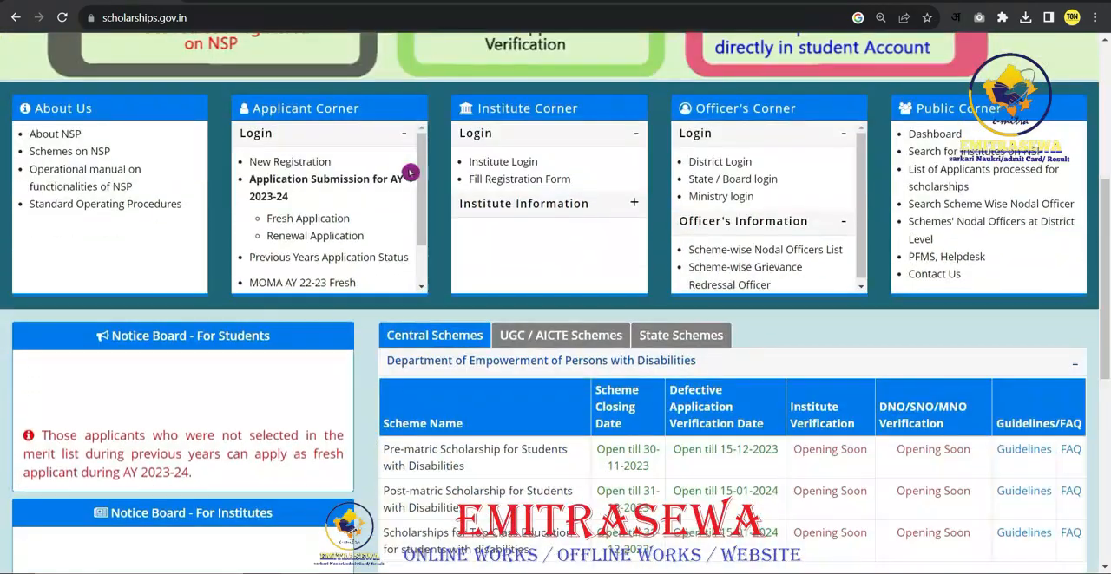
scroll(442, 236, down, 1)
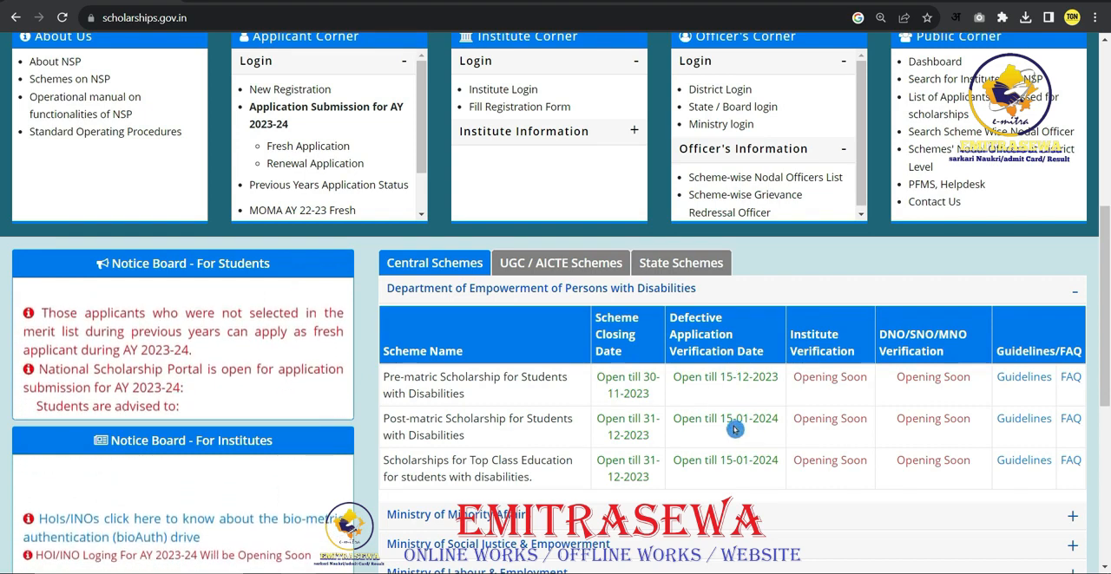
click(519, 263)
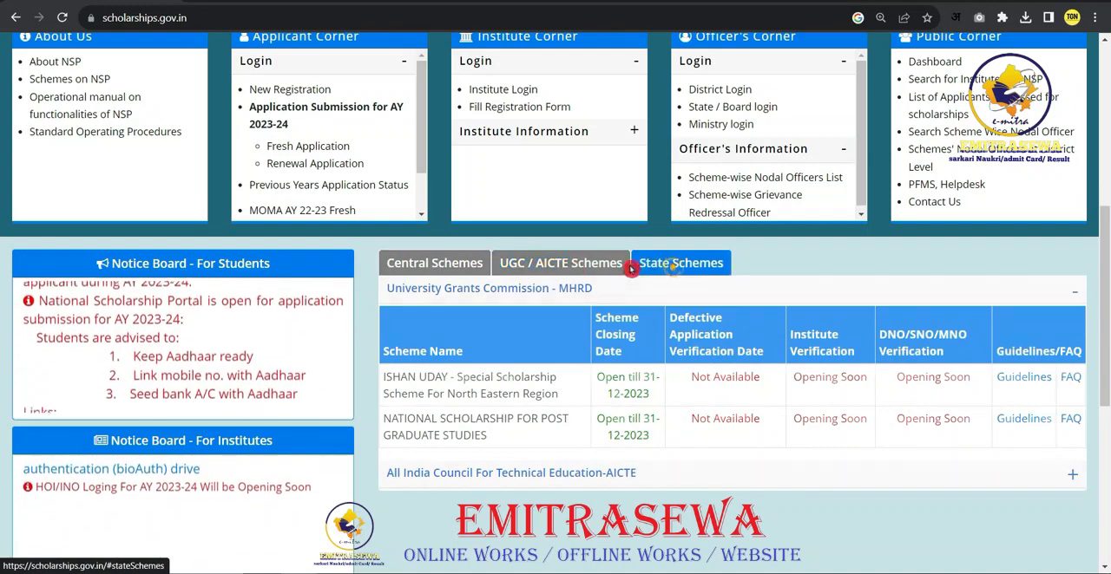
click(651, 263)
click(442, 263)
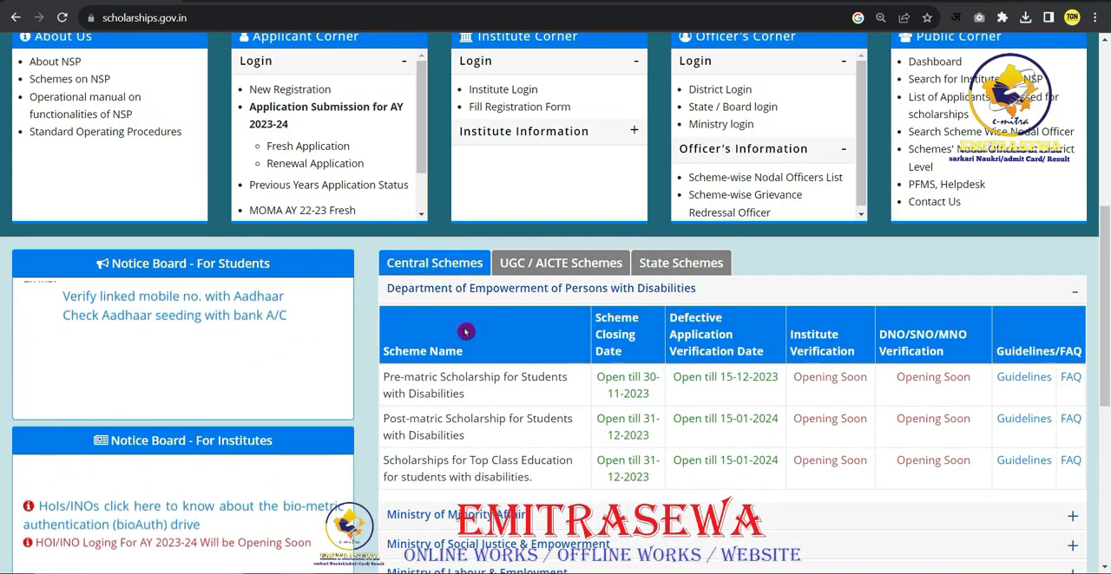
- Open the New Registration guidelines from the Applicant Corner, read through to the undertaking, and return to the portal home page
scroll(462, 332, up, 2)
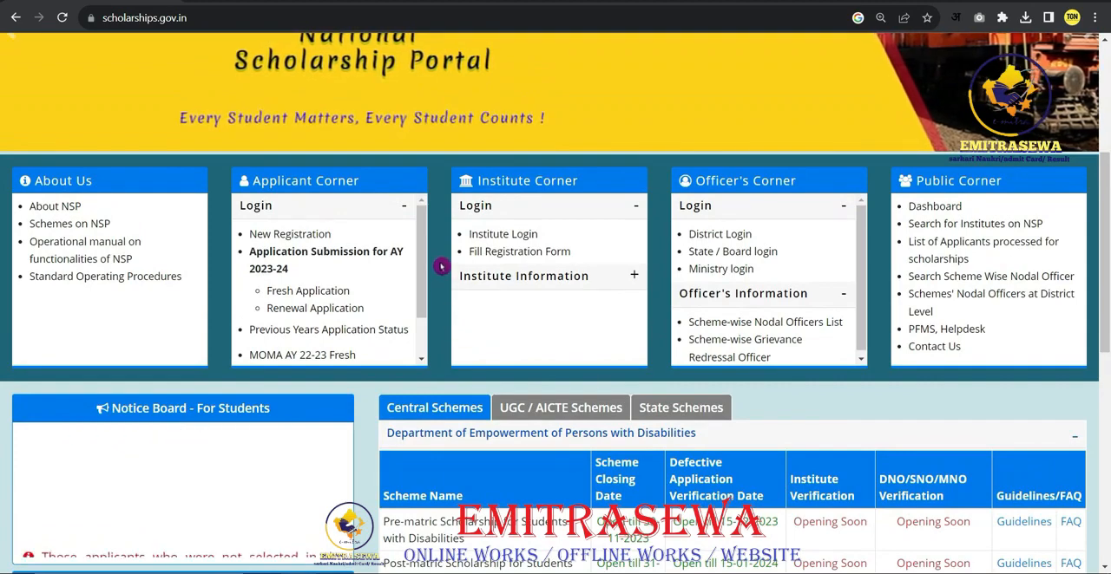
scroll(444, 304, up, 2)
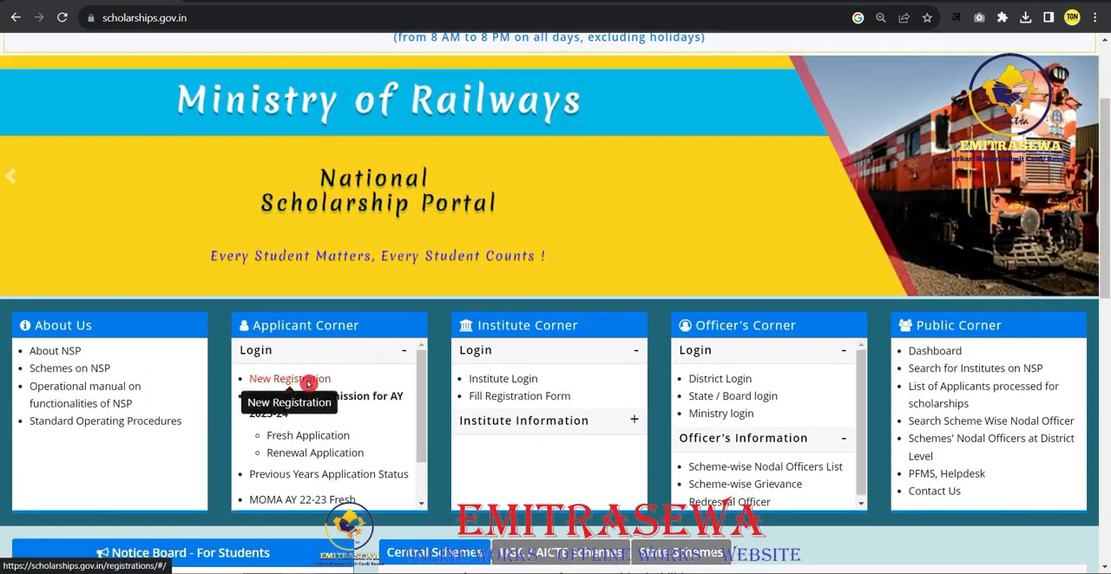
click(311, 384)
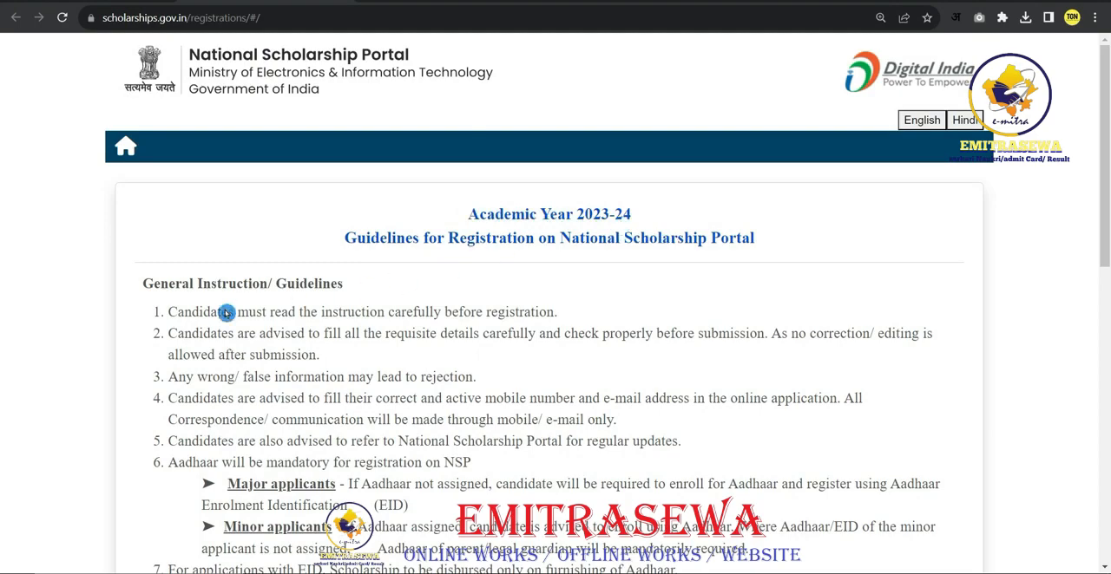
scroll(312, 182, down, 7)
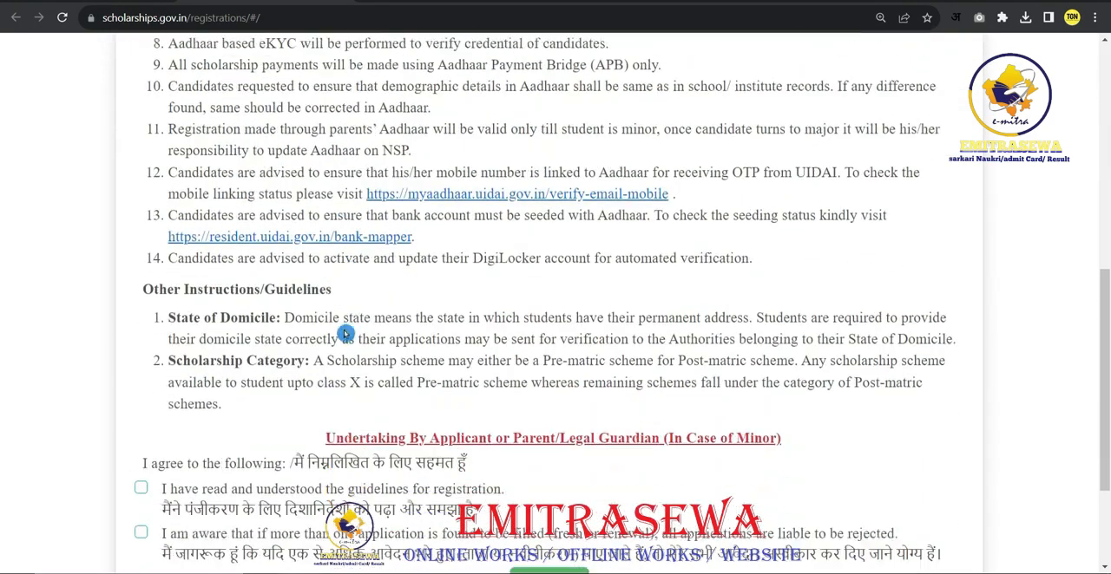
scroll(347, 334, down, 2)
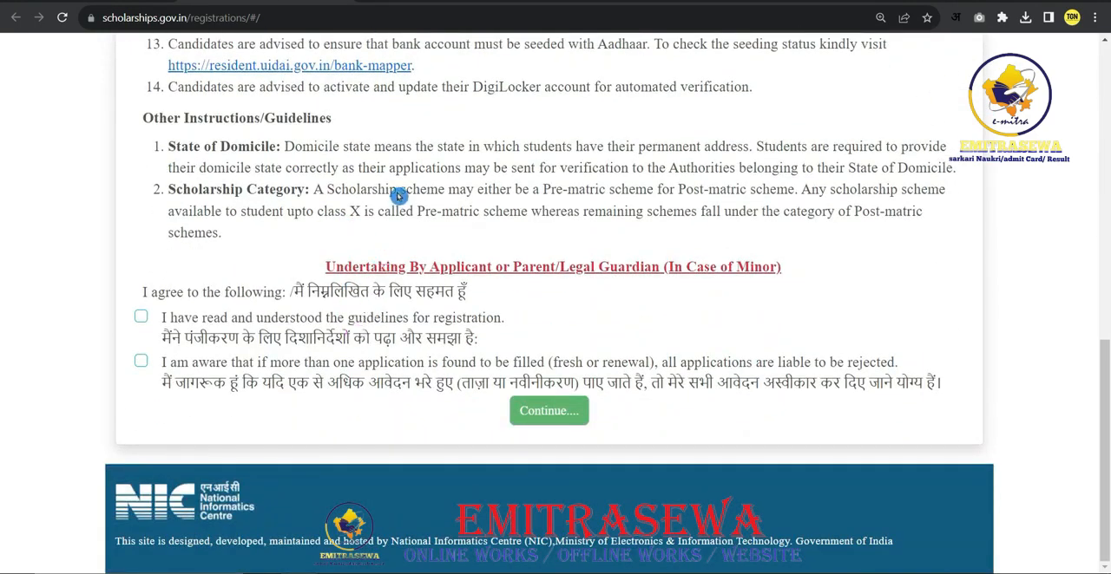
key(alt+Left)
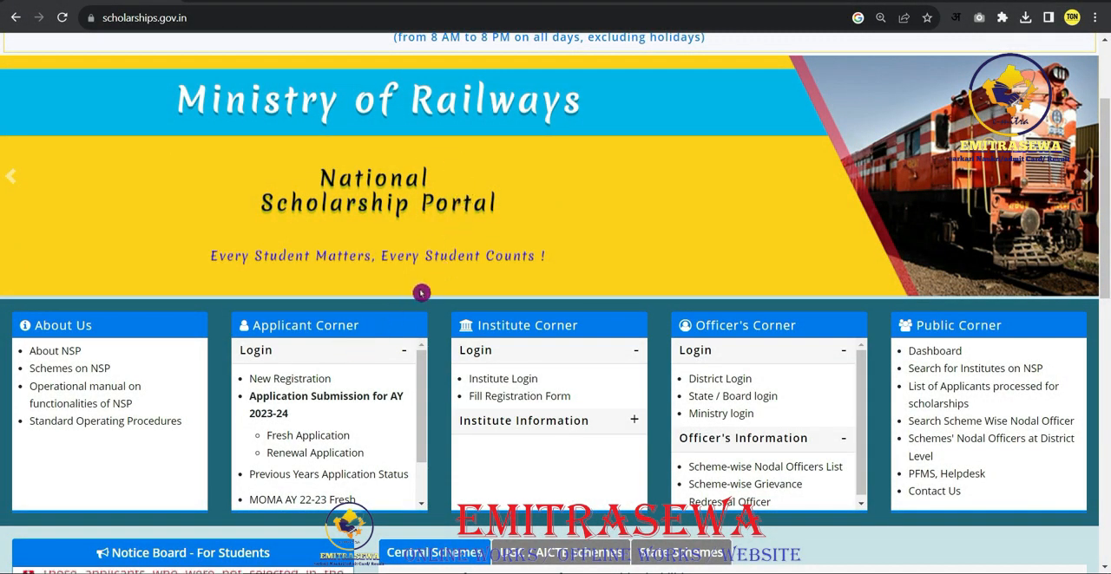
- Open the Fresh Application login for AY 2023-24 and log in with the application ID, password and image captcha
scroll(431, 291, down, 1)
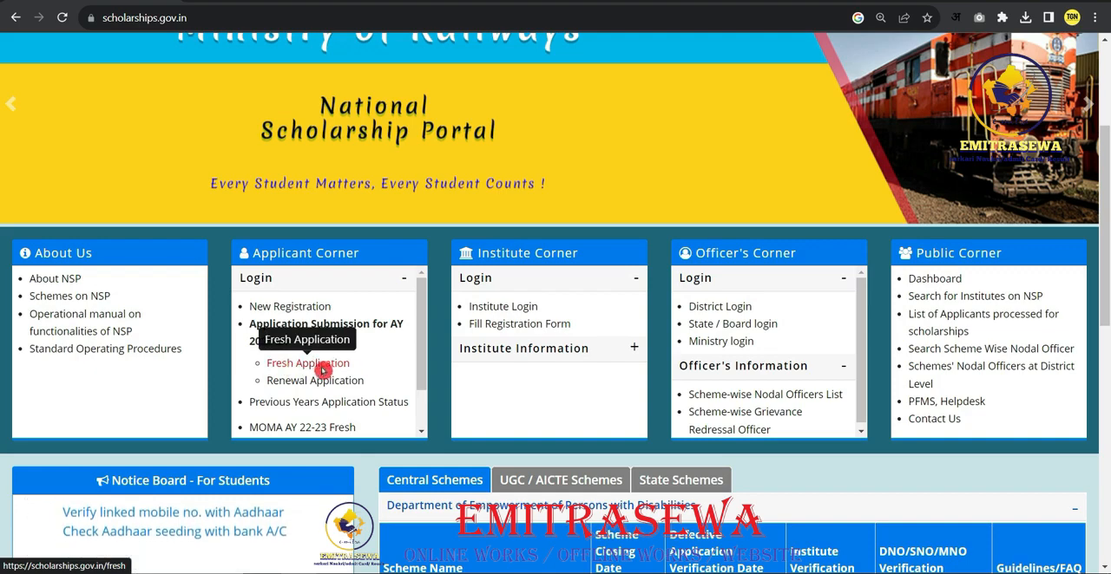
click(346, 368)
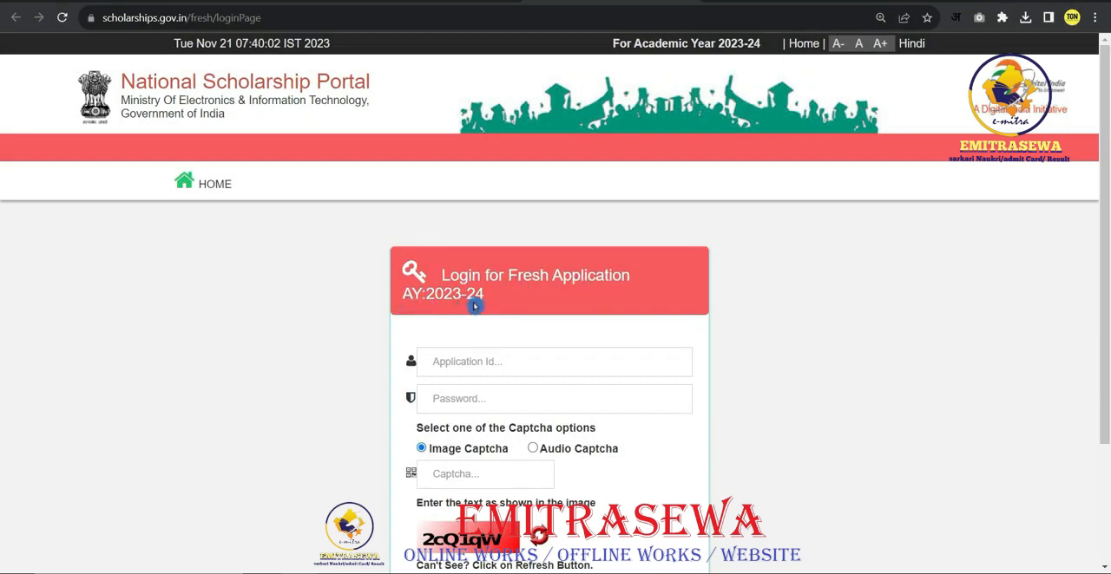
scroll(469, 300, down, 1)
click(481, 293)
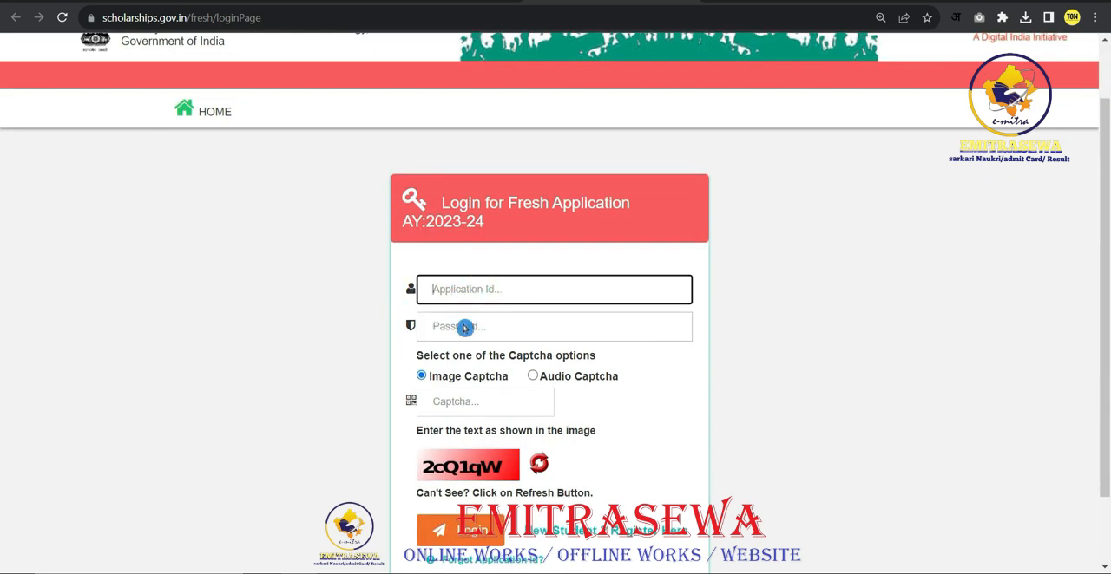
click(459, 326)
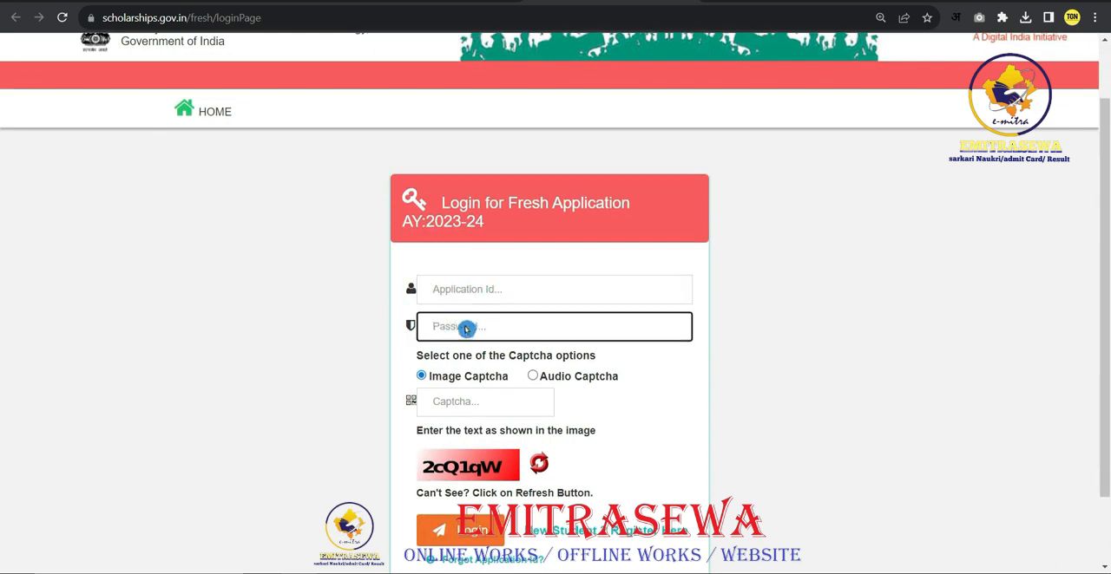
scroll(423, 383, down, 1)
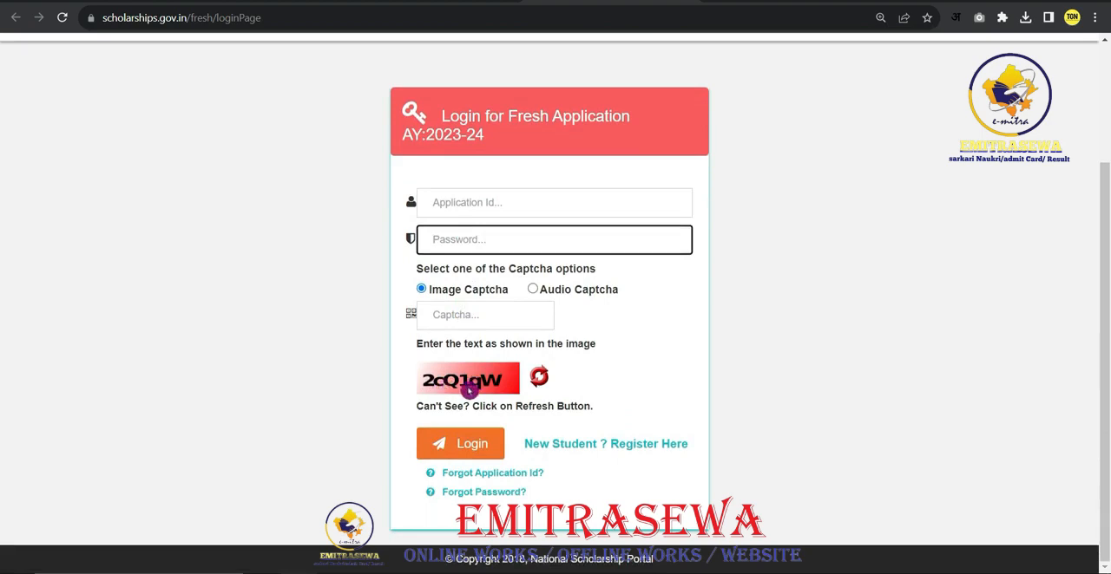
click(466, 321)
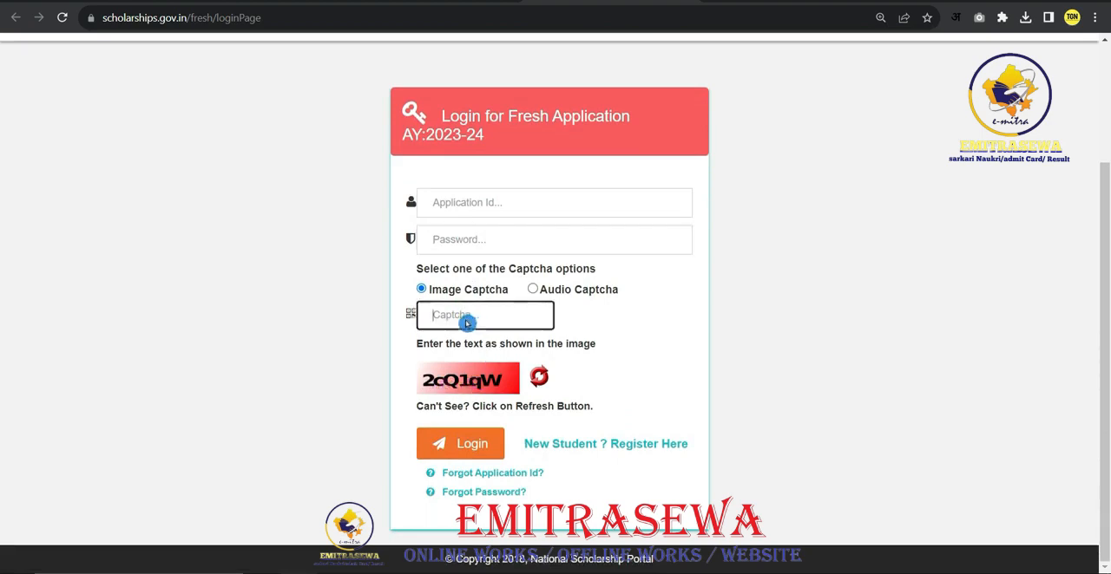
click(461, 448)
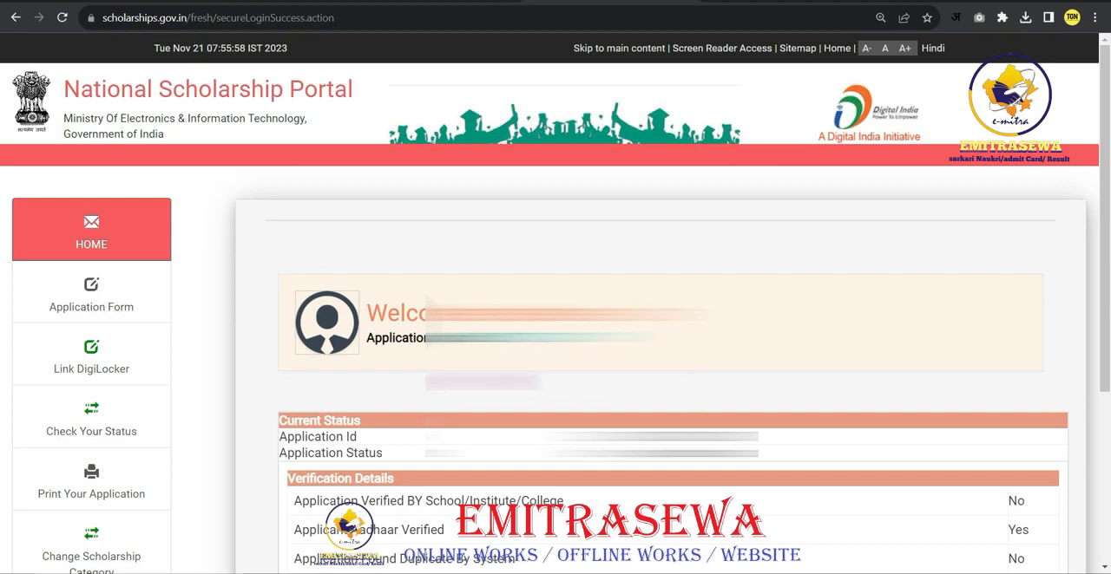
- Open the application form and set Single Girl Child to No, Religion to Hindu and Community/Category to GENERAL
click(124, 317)
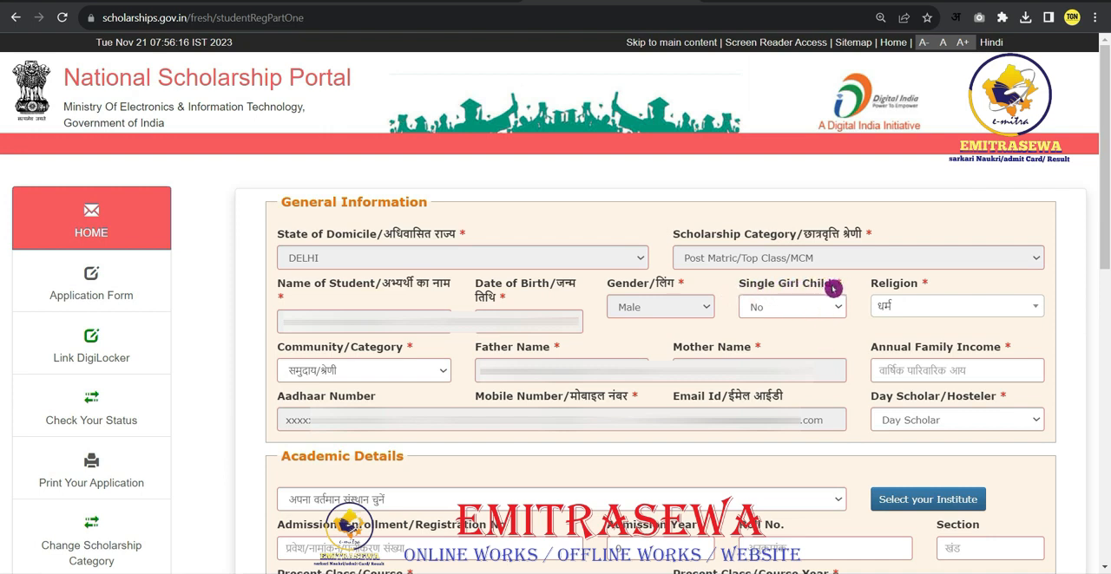
click(786, 308)
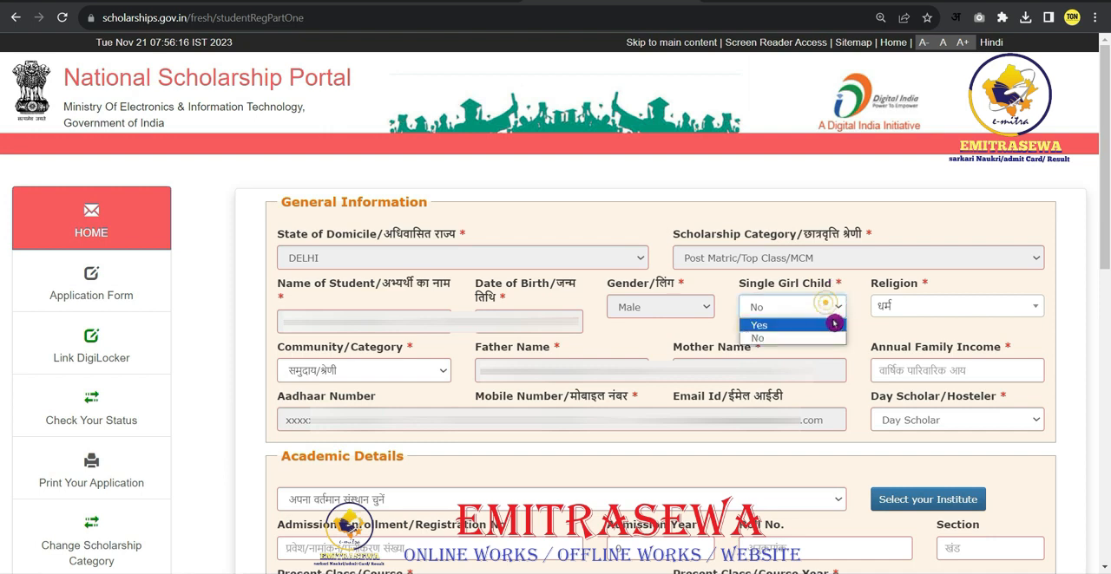
click(755, 340)
click(905, 314)
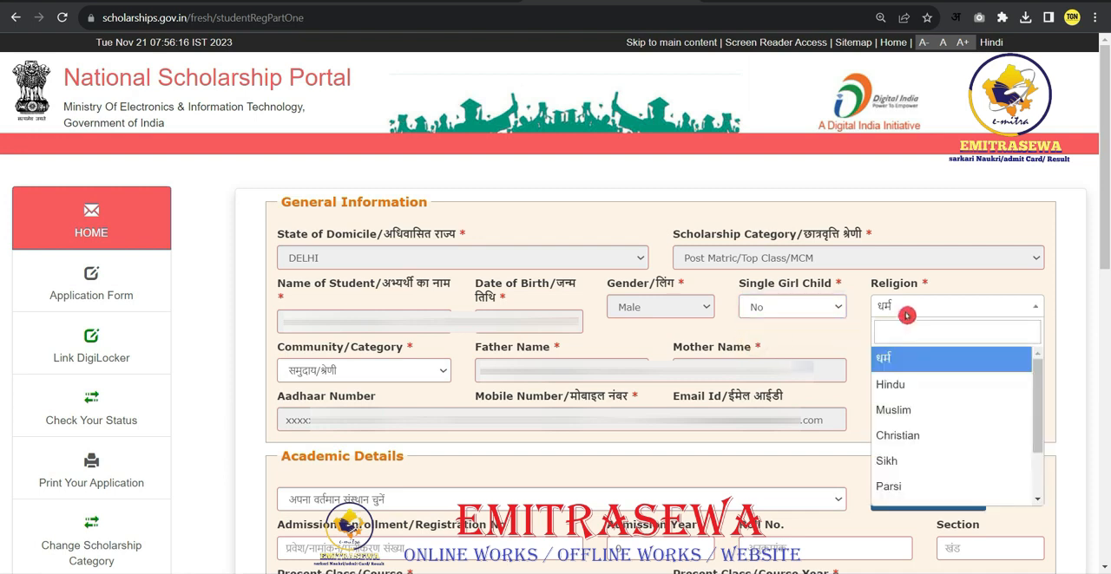
click(899, 391)
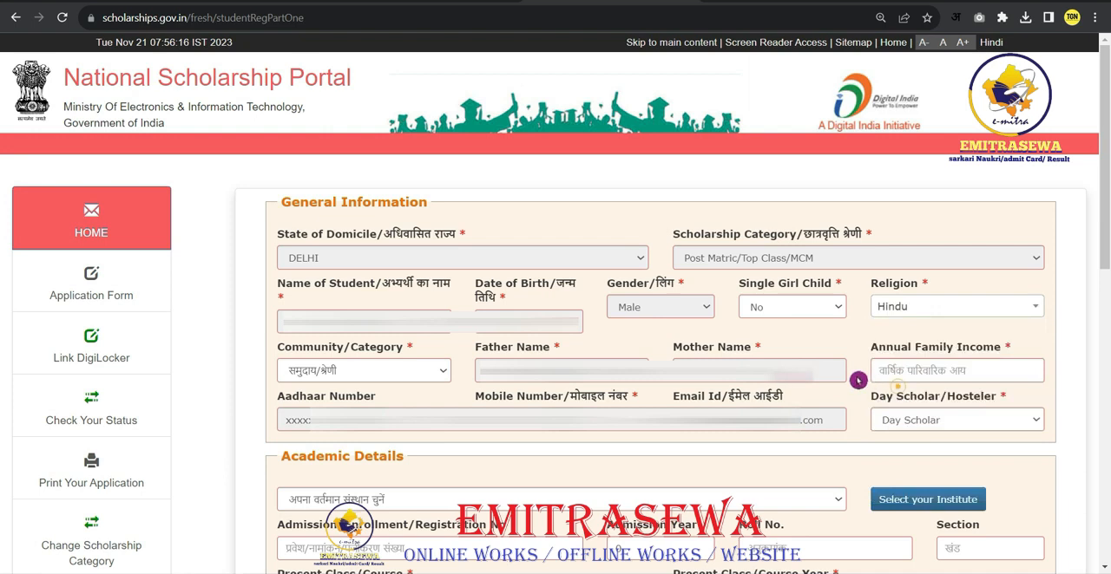
click(440, 371)
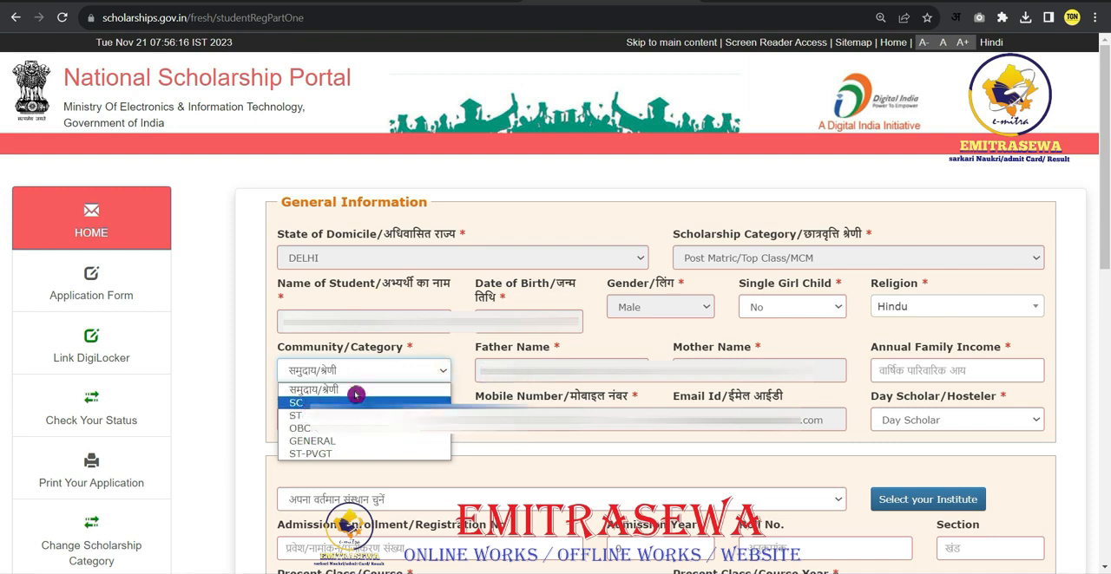
click(334, 440)
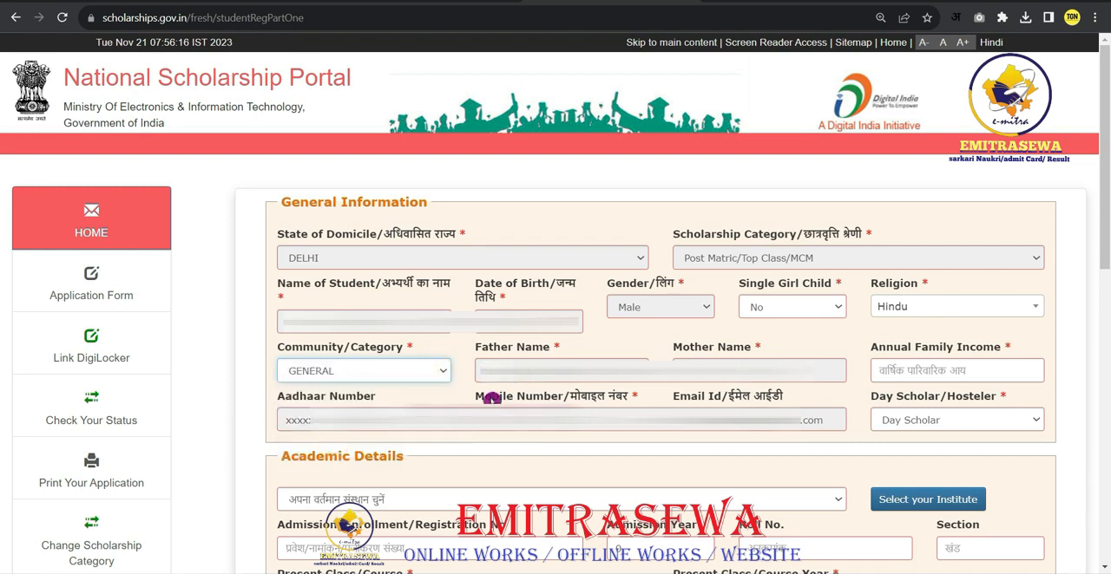
- Enter an annual family income of 120000 and choose Day Scholar for Day Scholar/Hosteler
click(874, 373)
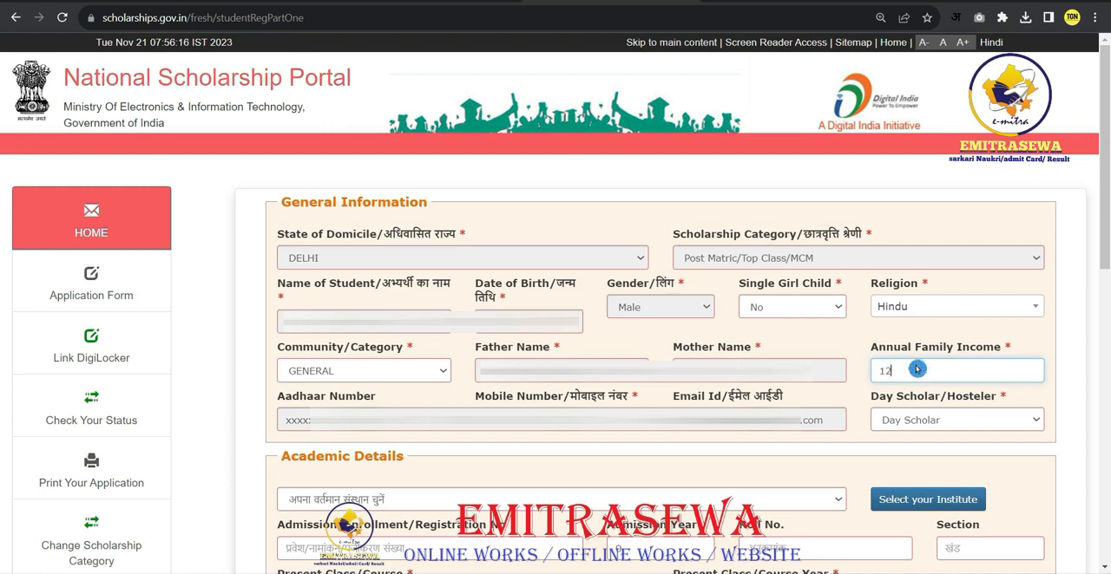
click(865, 410)
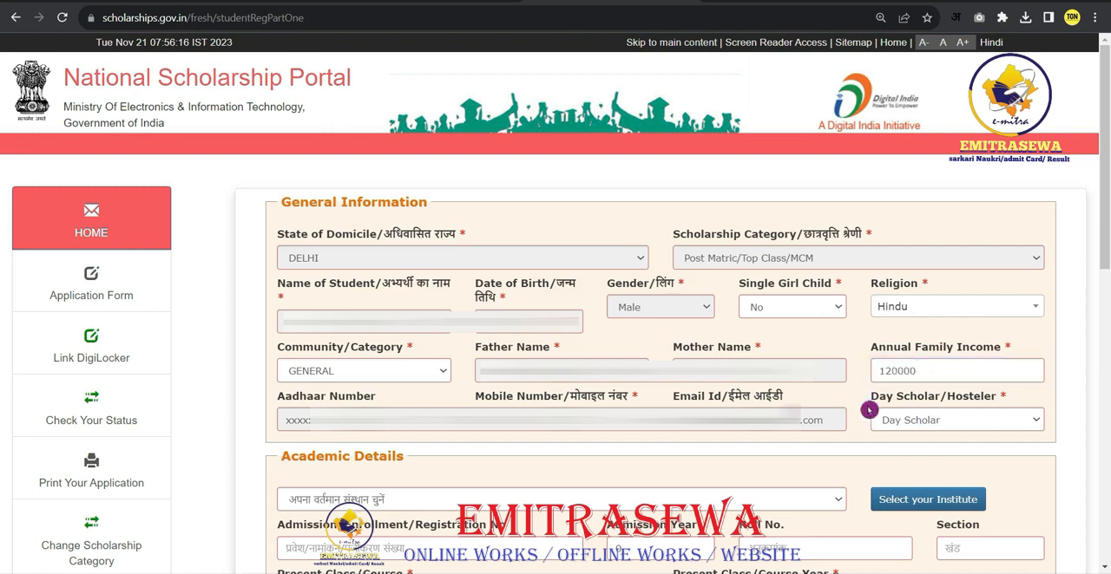
click(920, 424)
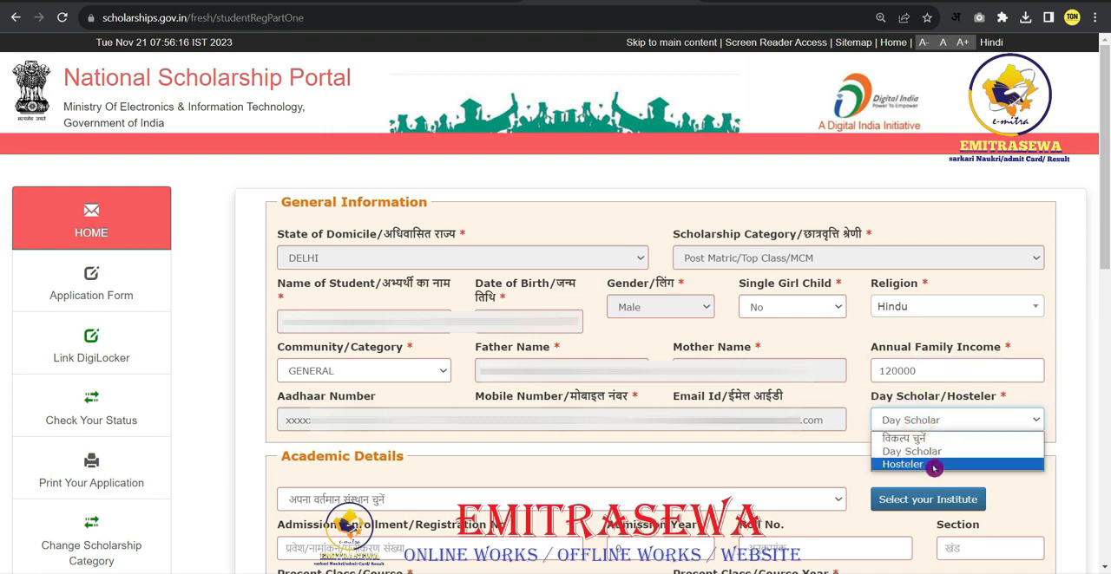
click(917, 452)
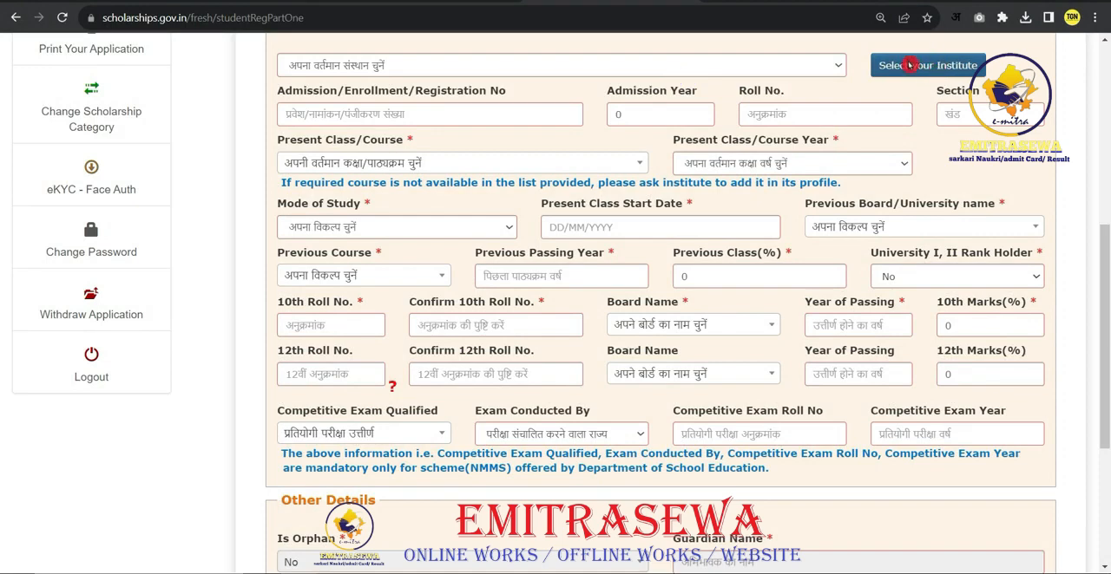
- In the institute selection, choose state DELHI and district SOUTH WEST and get the institution list
click(918, 68)
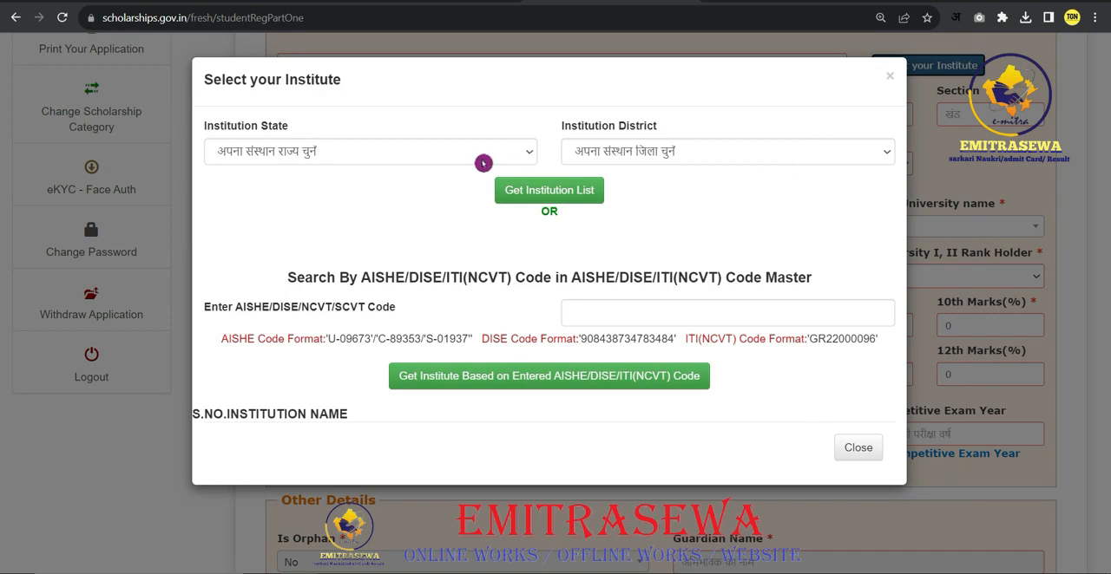
click(384, 154)
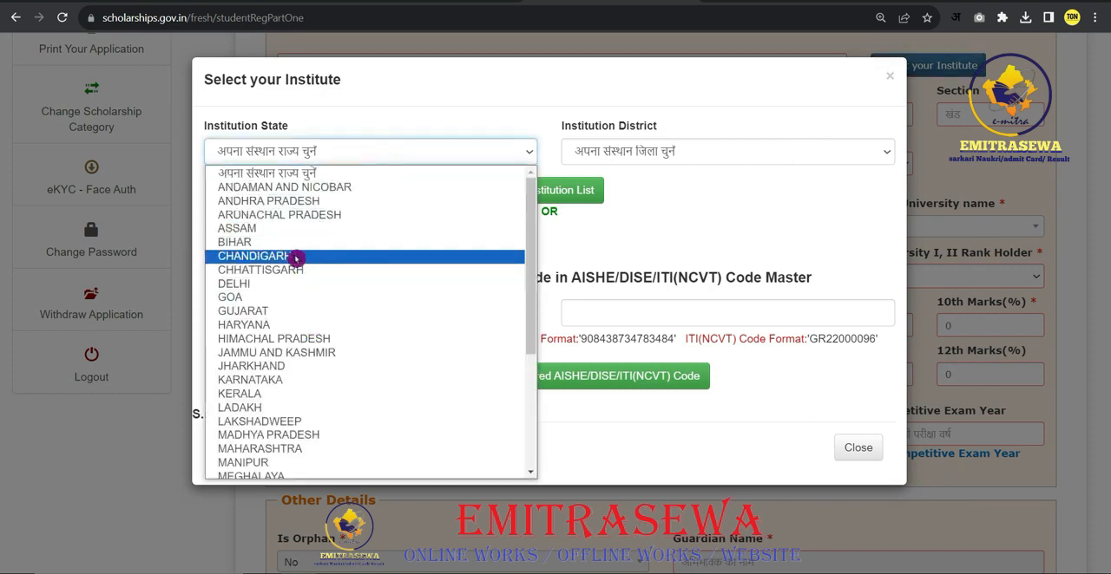
click(259, 284)
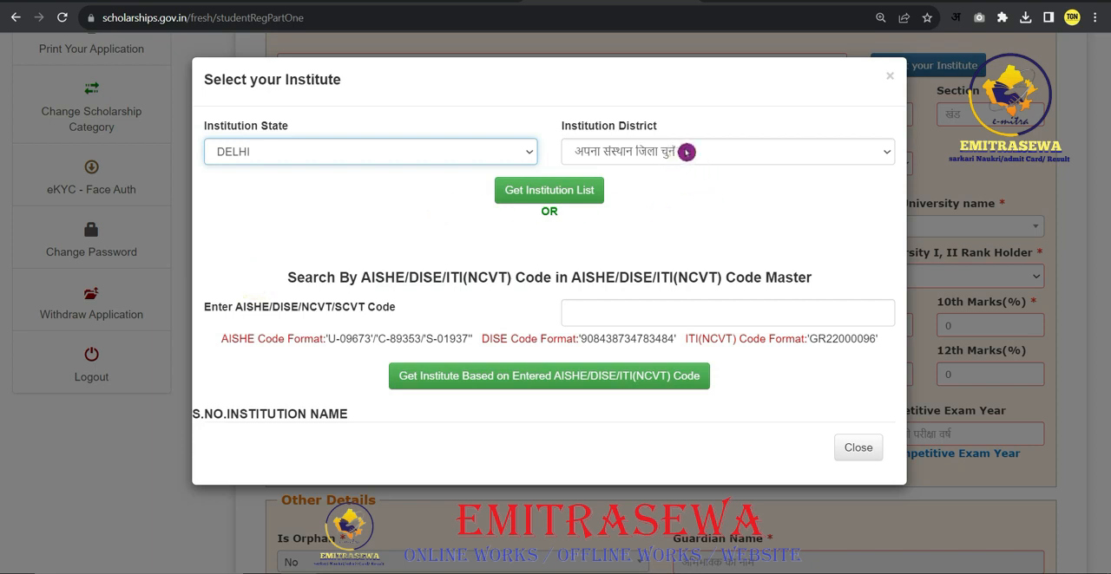
click(678, 153)
click(612, 310)
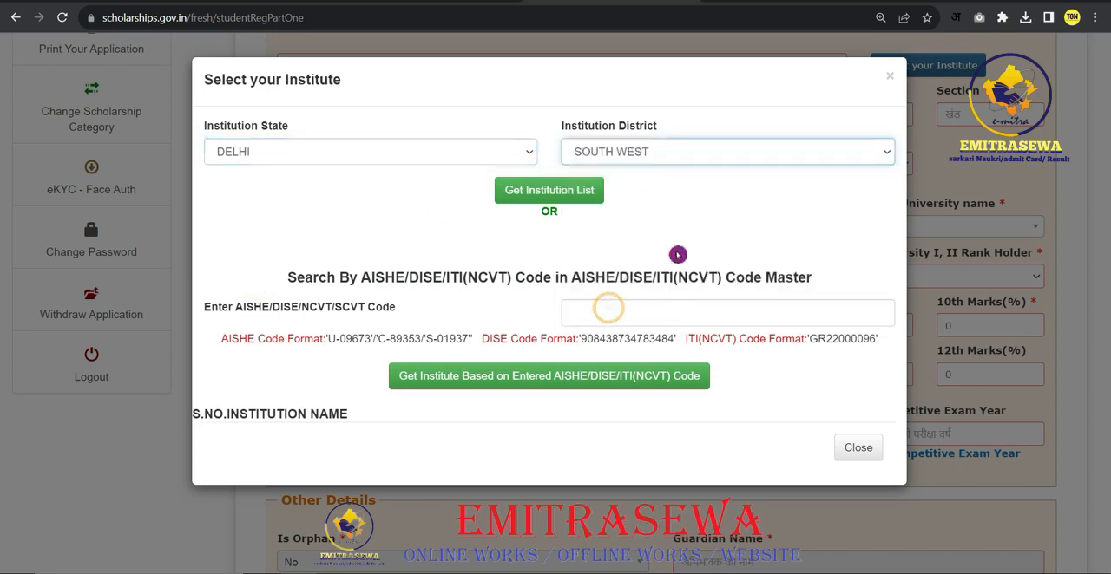
click(541, 202)
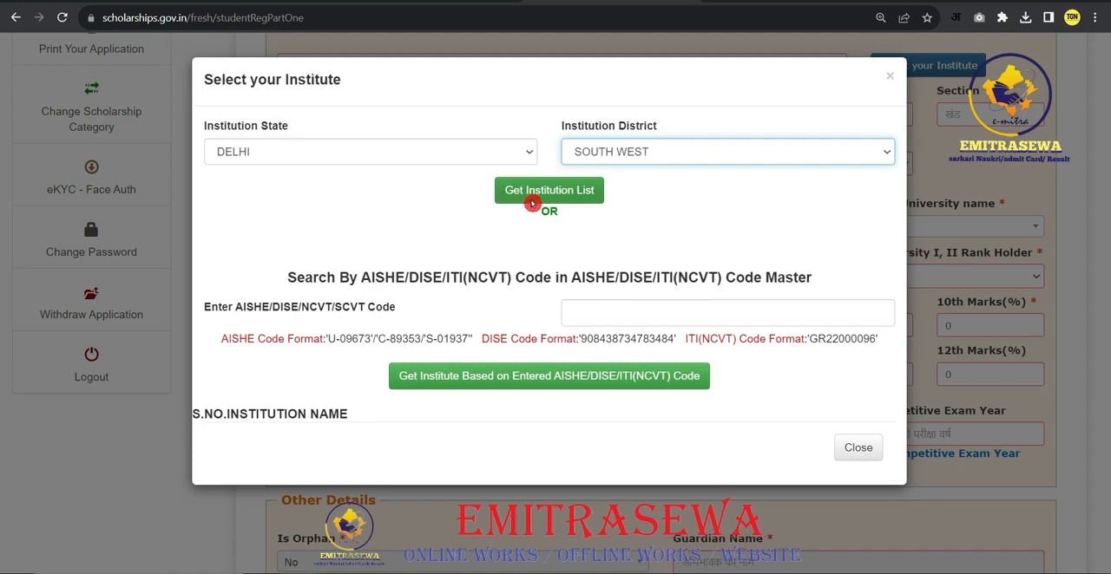
click(573, 196)
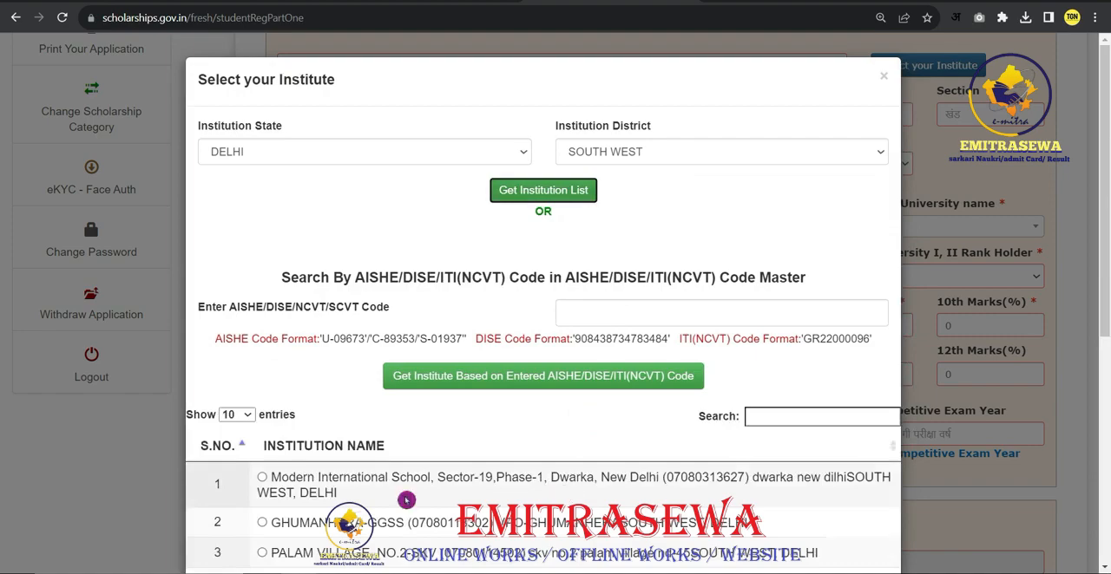
- Search the institution list for "bhagi" and select Bhagini Nivedita College (C-6393) as the institute
scroll(412, 498, down, 4)
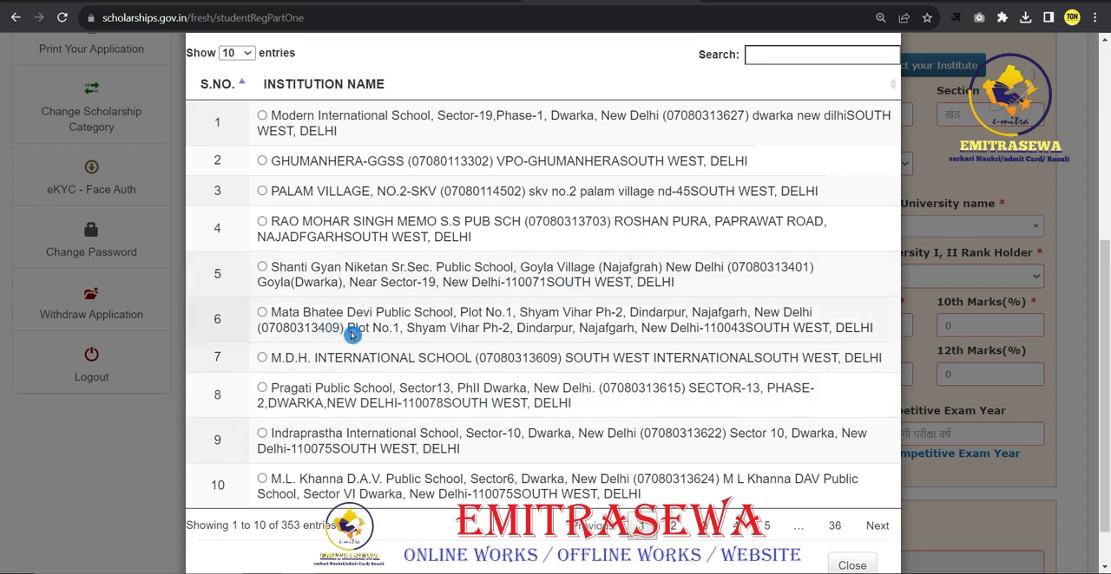
click(794, 55)
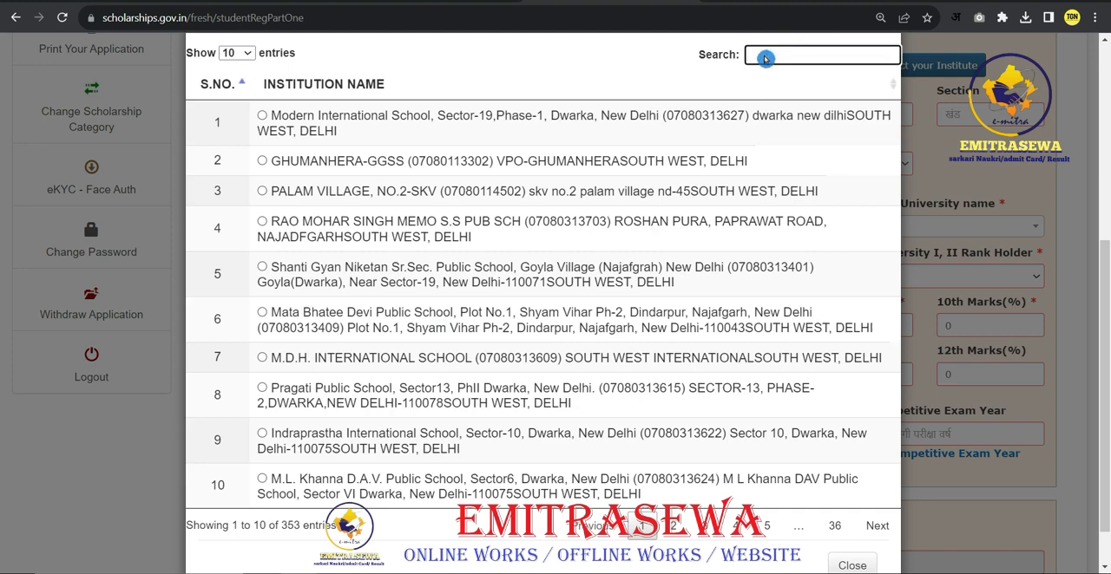
text(bhagi)
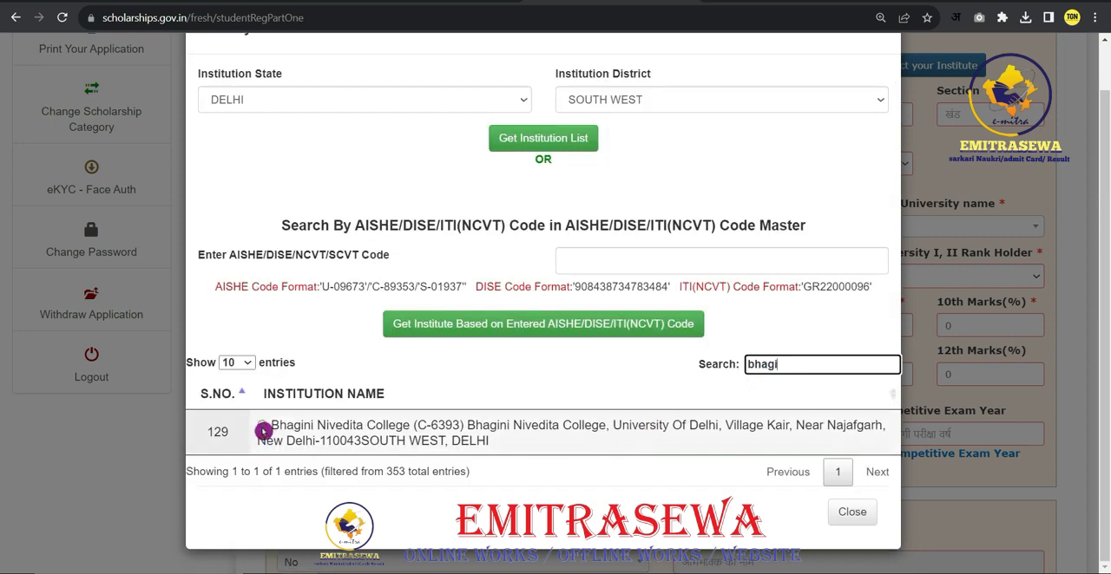
click(262, 427)
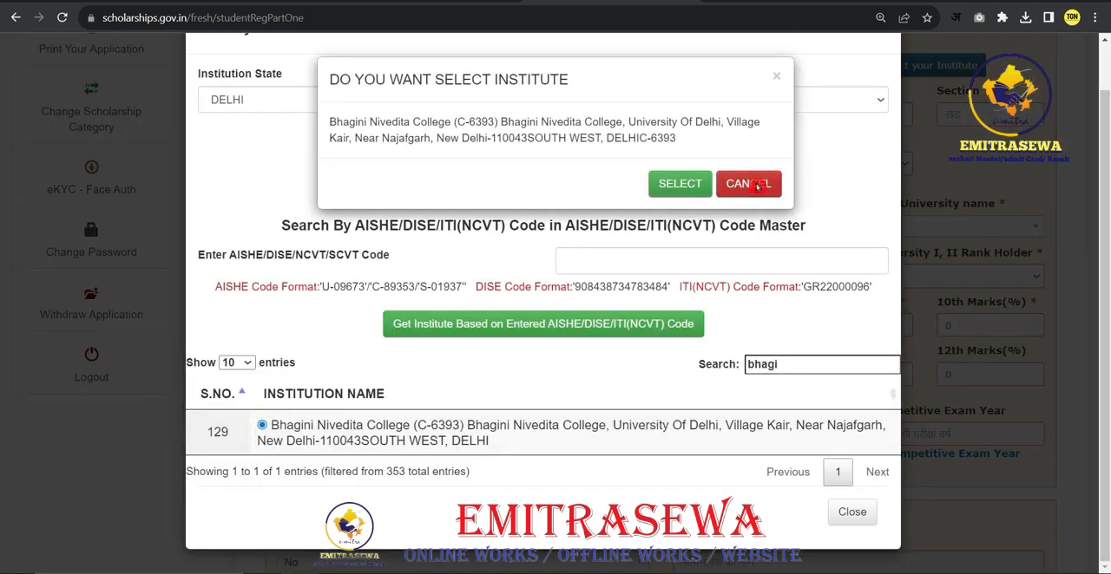
click(680, 186)
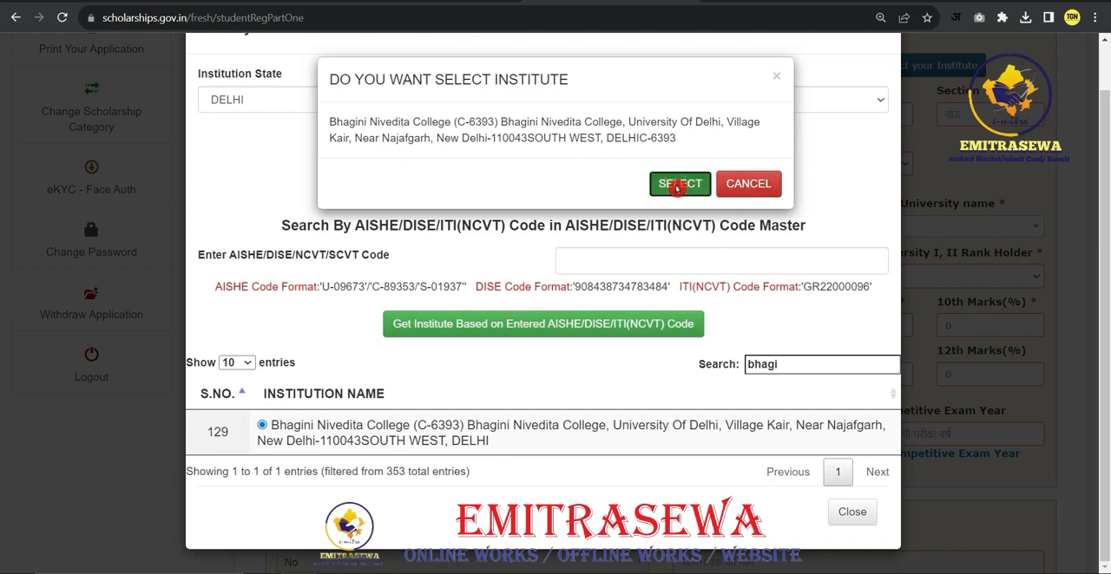
click(679, 184)
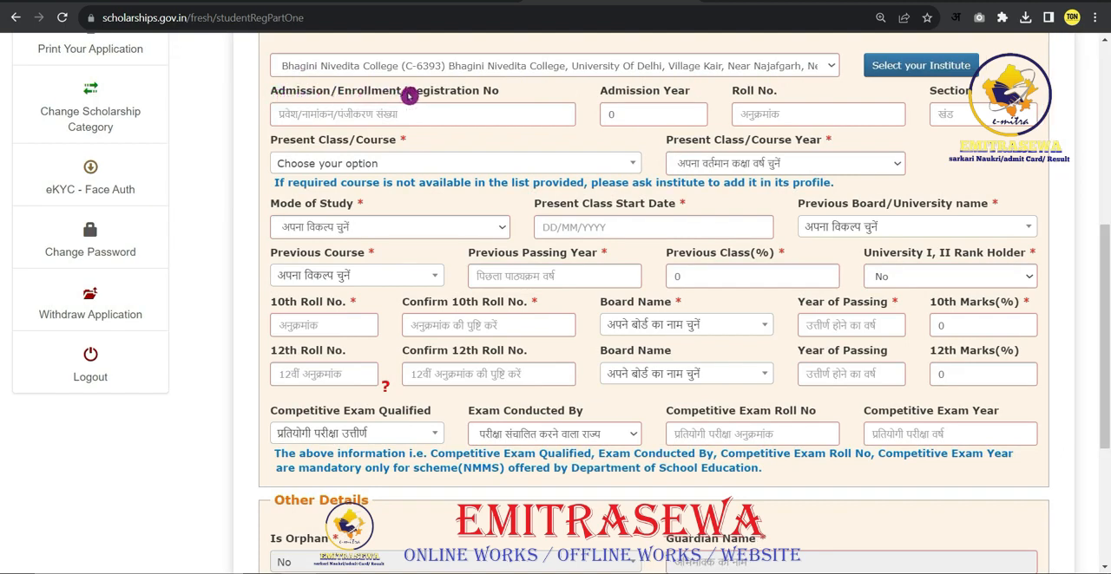
- Go through the Admission/Enrollment/Registration No, Admission Year, Roll No. and Section fields
click(347, 122)
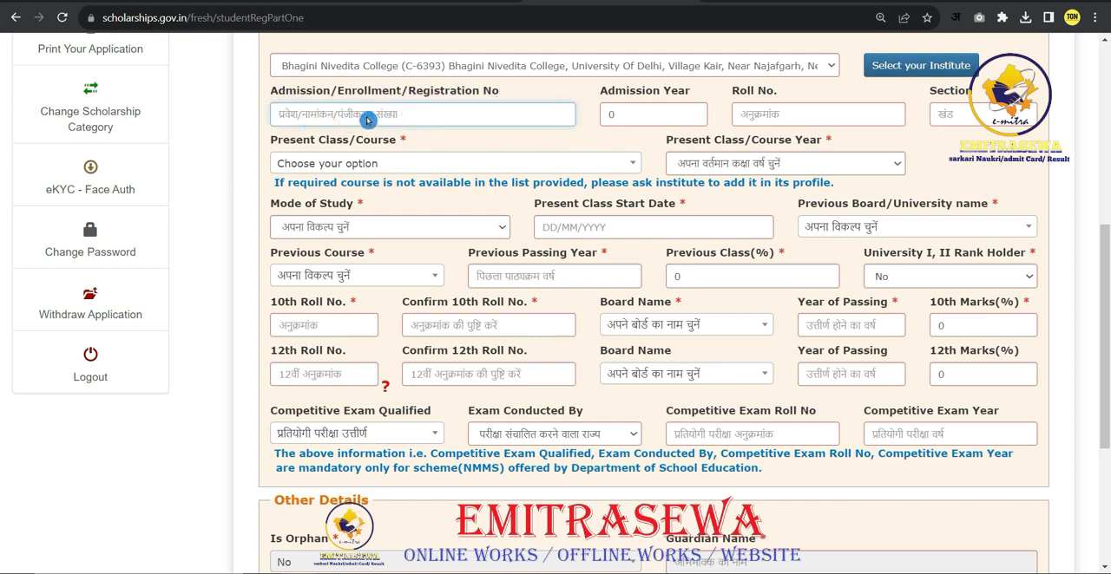
click(623, 116)
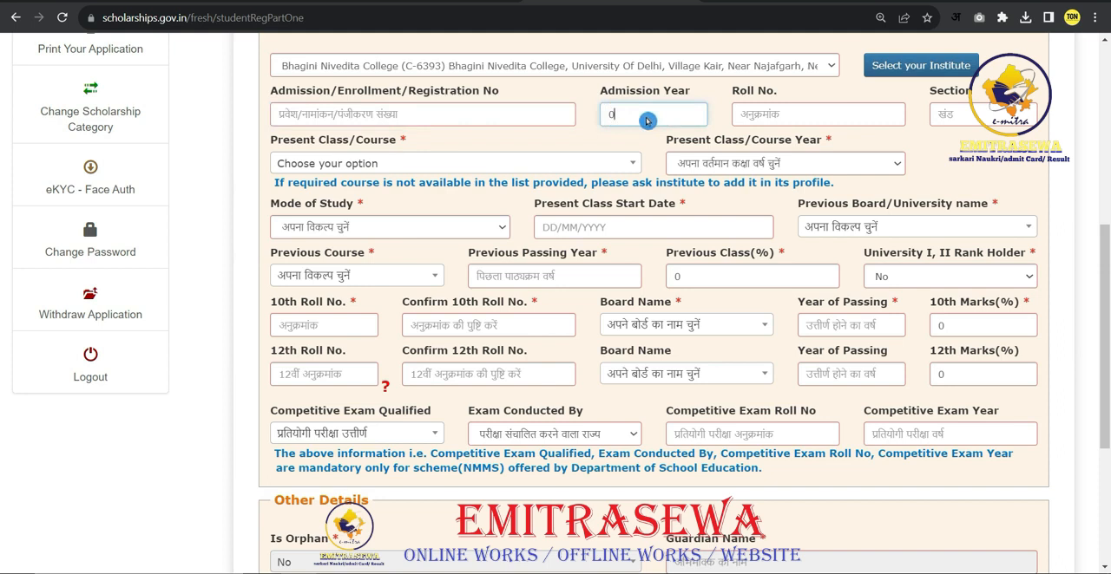
click(755, 117)
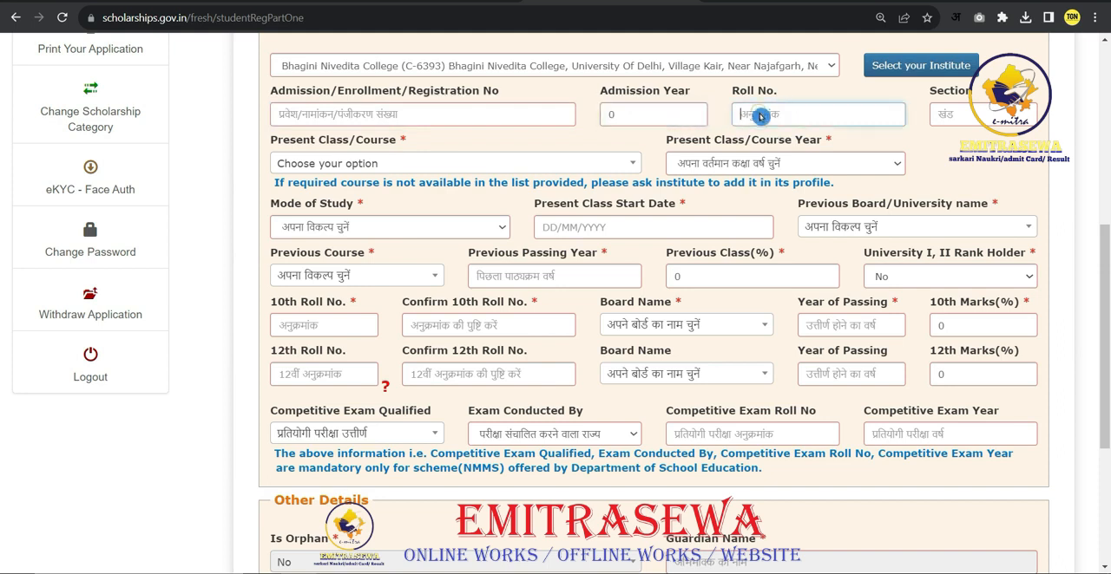
click(959, 118)
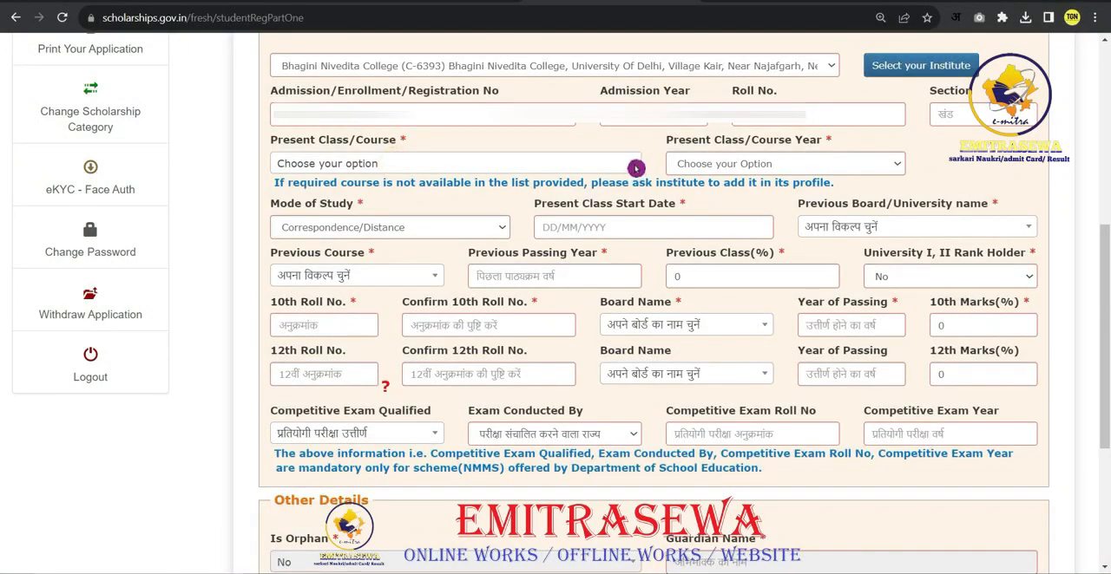
- Set Present Class/Course to BACHELOR OF ARTS(ARTS) - 3 YEARS and Present Class/Course Year to 3
click(634, 164)
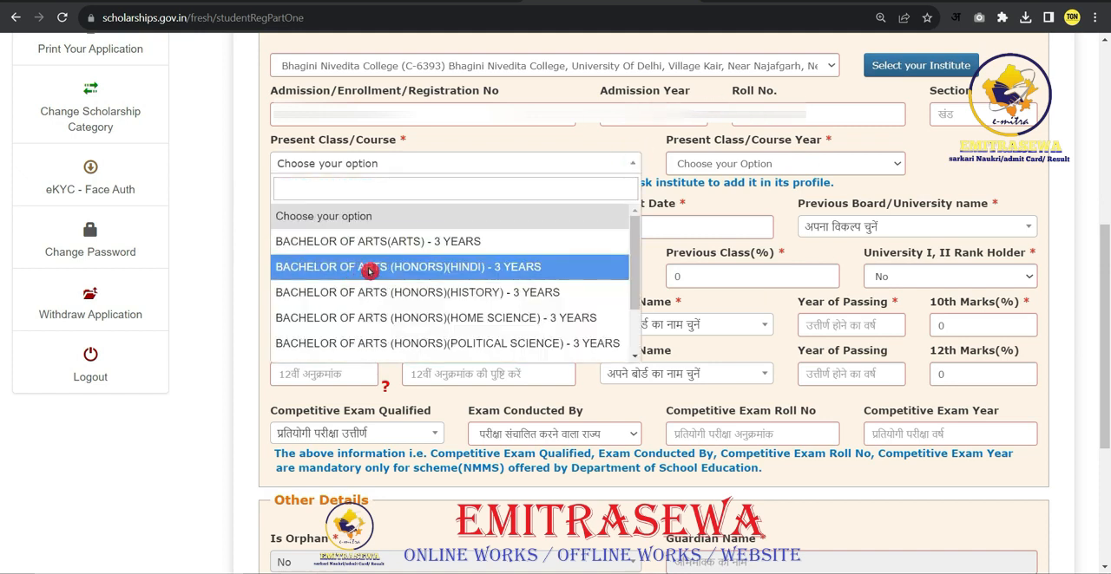
scroll(385, 278, down, 1)
scroll(385, 276, up, 1)
scroll(384, 276, up, 1)
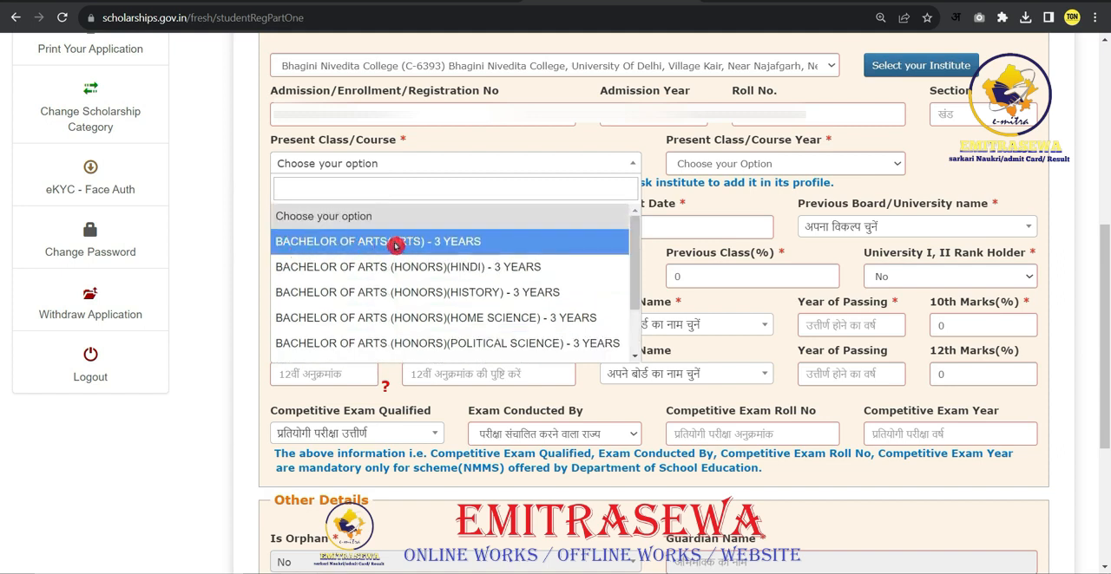
click(359, 247)
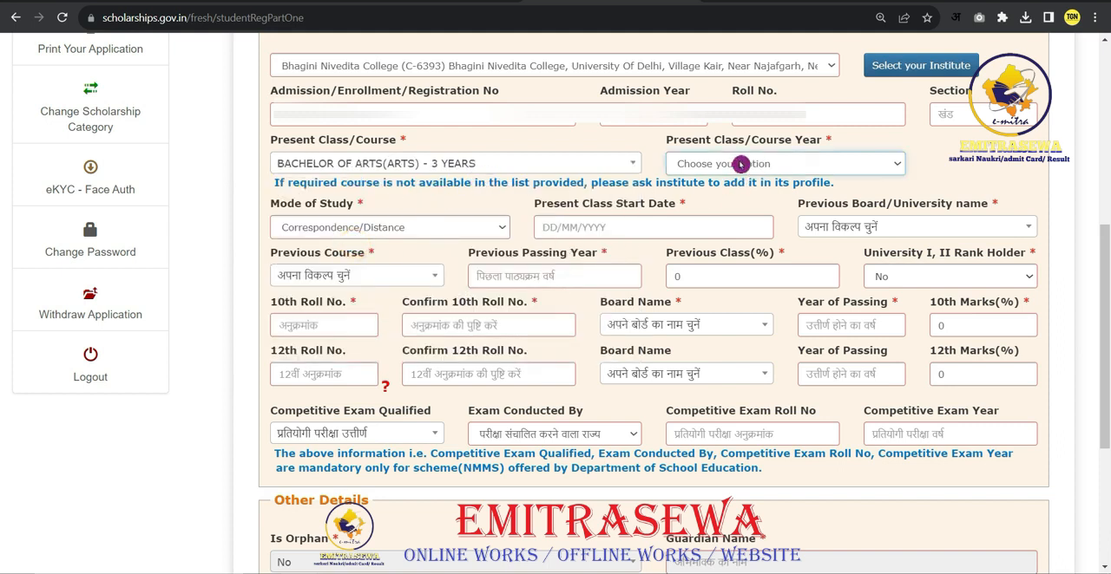
click(898, 164)
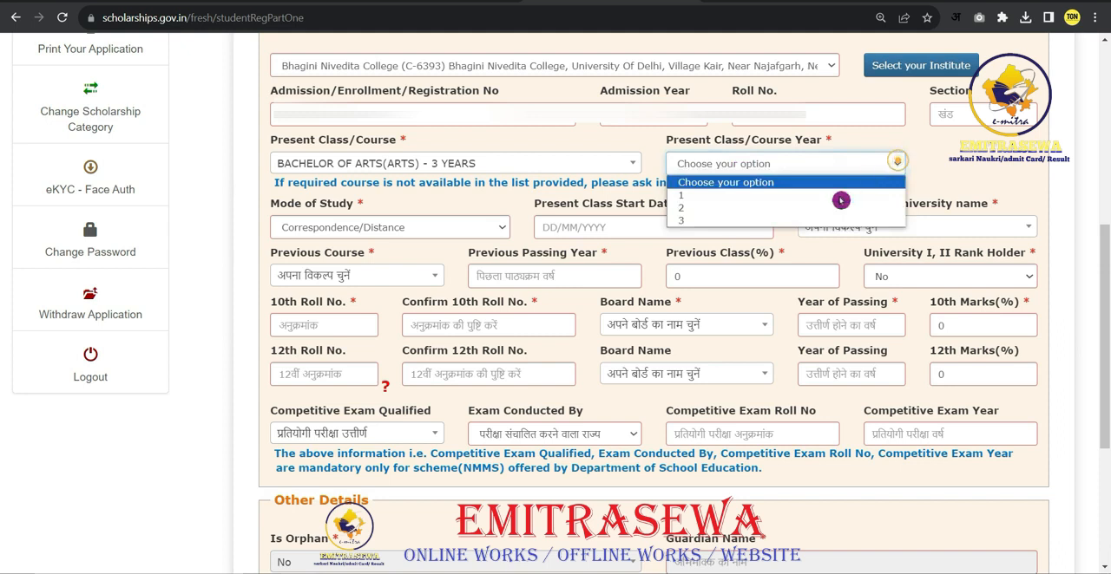
click(699, 215)
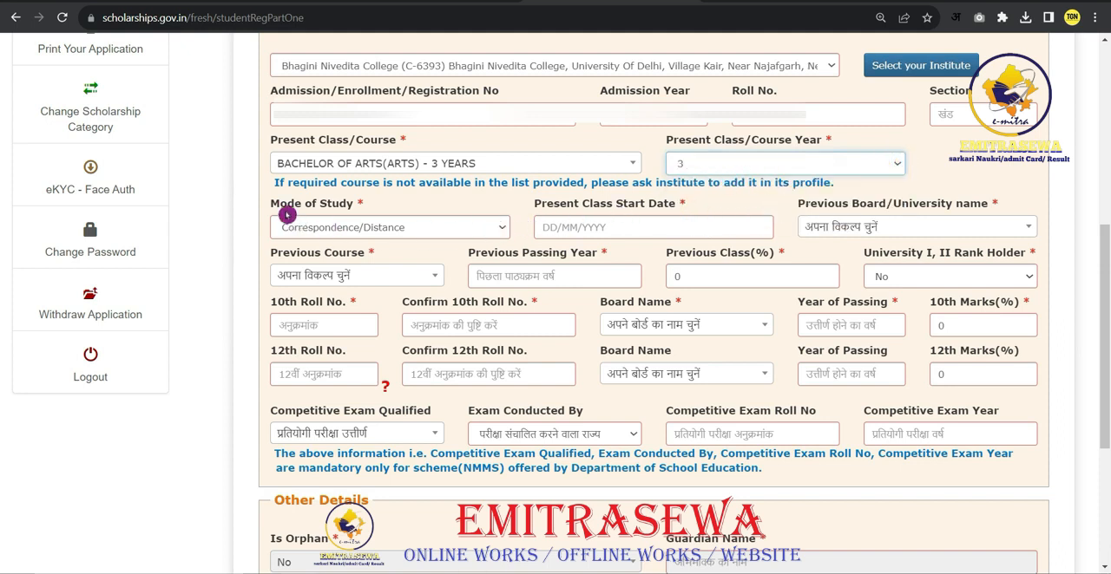
- Choose Correspondence/Distance as Mode of Study and set the Present Class Start Date to 01/06/2023
click(505, 230)
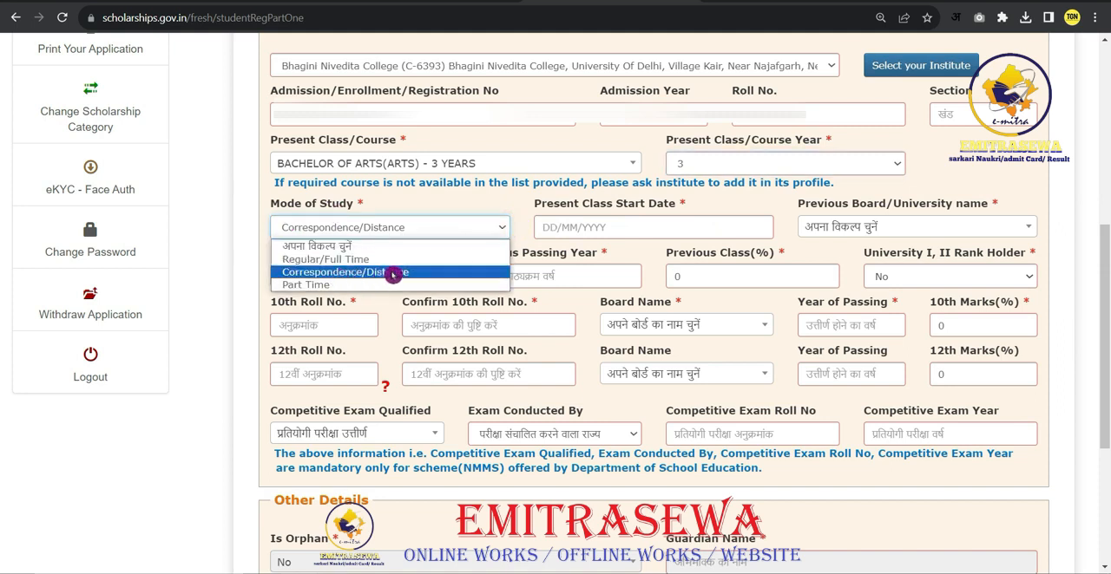
click(363, 274)
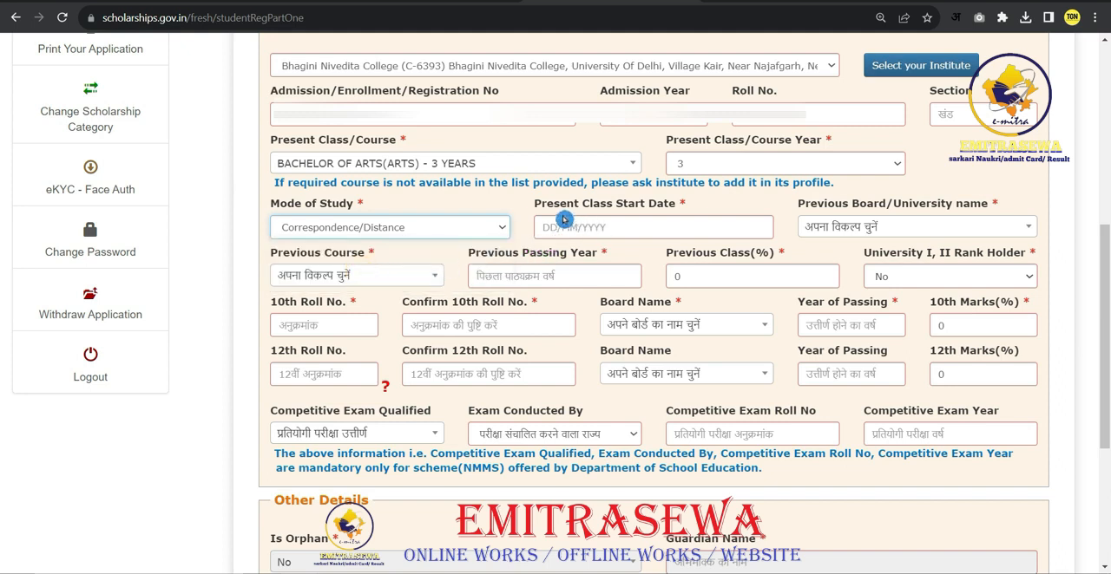
click(585, 231)
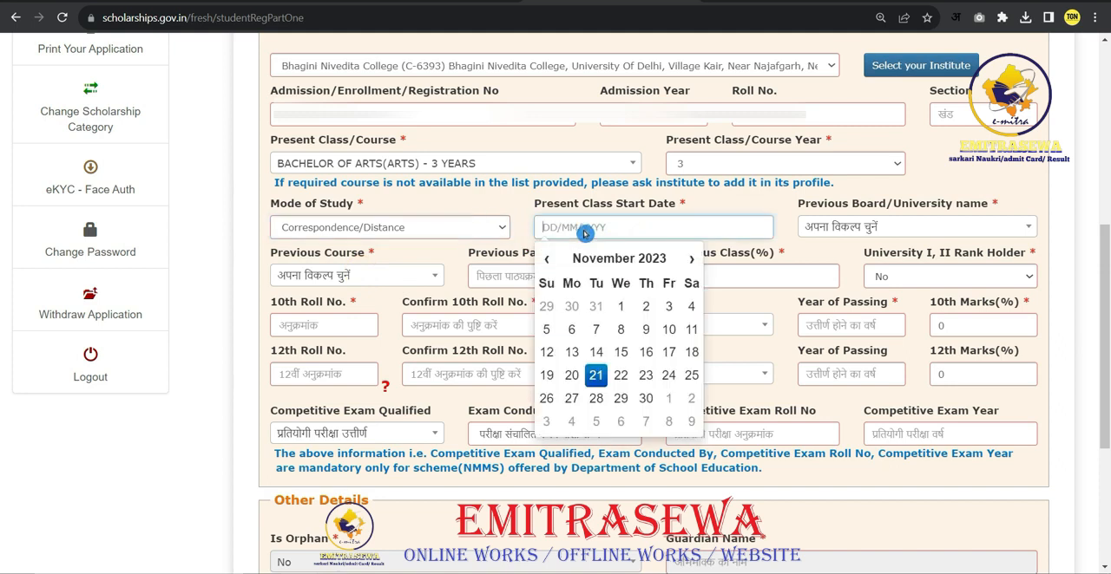
click(549, 264)
click(550, 264)
click(549, 264)
click(550, 264)
click(550, 263)
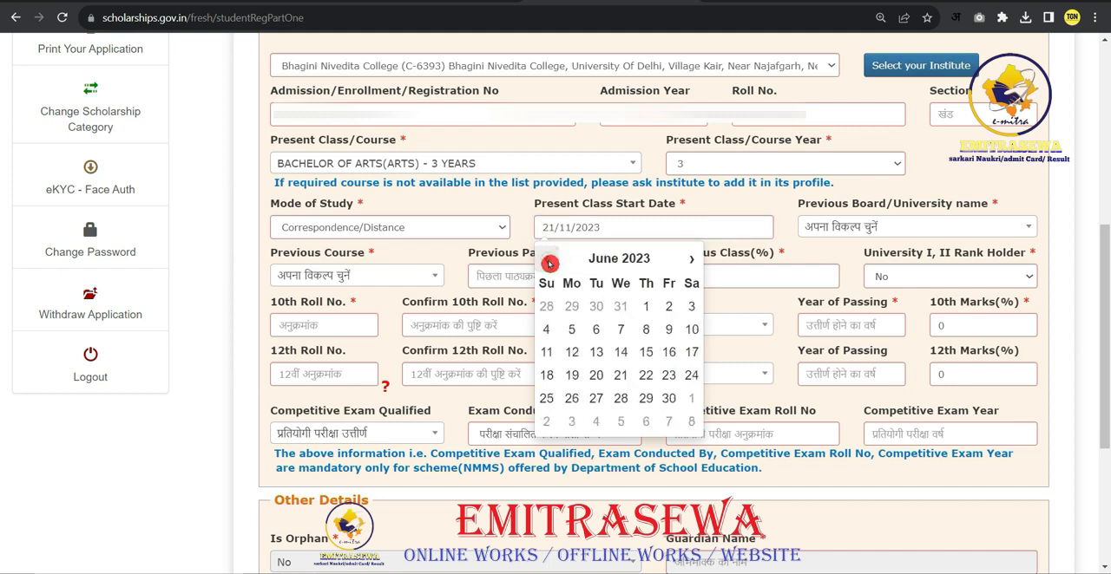
click(645, 306)
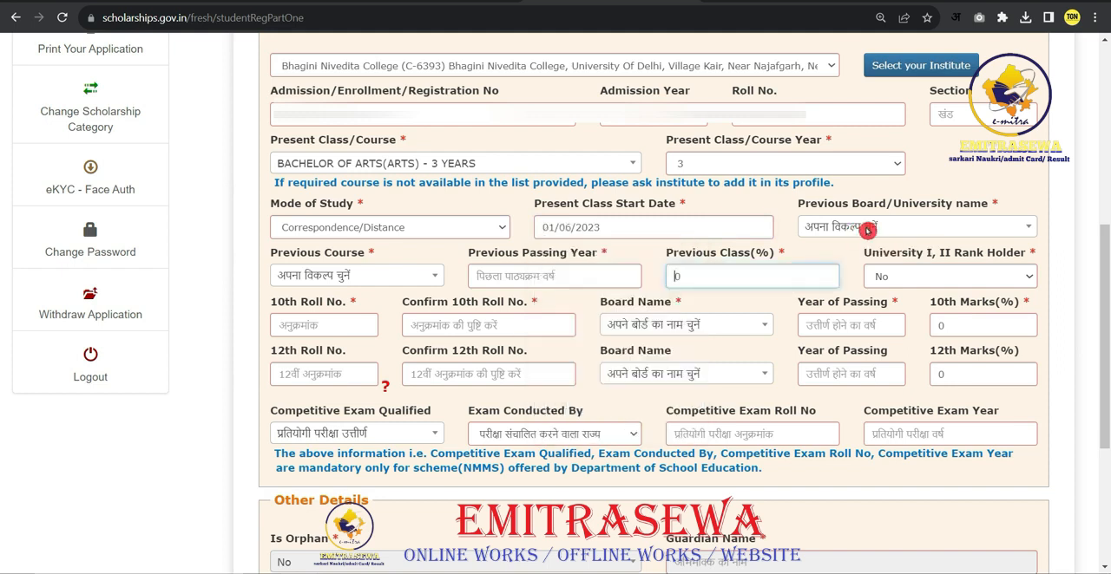
- Choose INDIRA GANDHI NATIONAL OPEN UNIVERSITY as Previous Board/University and HSC/Intermediate [12th]/Equivalent as Previous Course
click(866, 230)
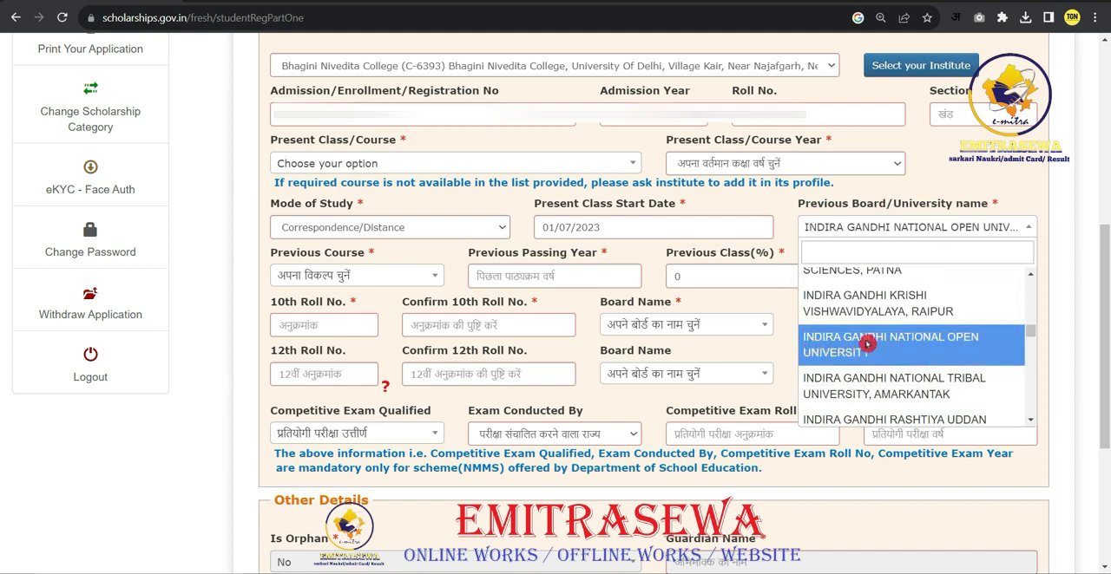
click(909, 344)
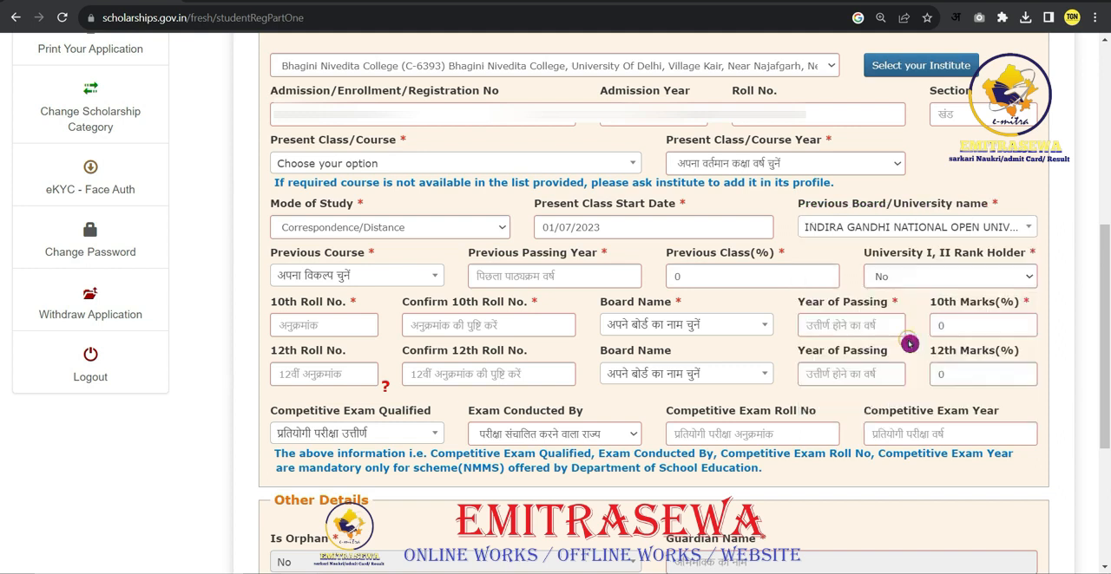
click(435, 280)
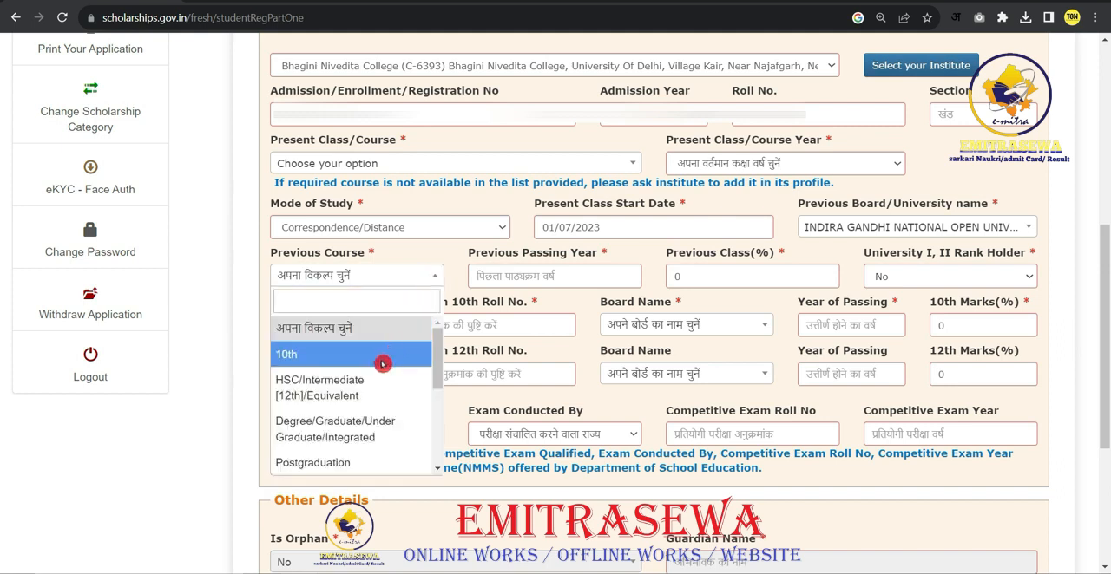
scroll(383, 404, down, 5)
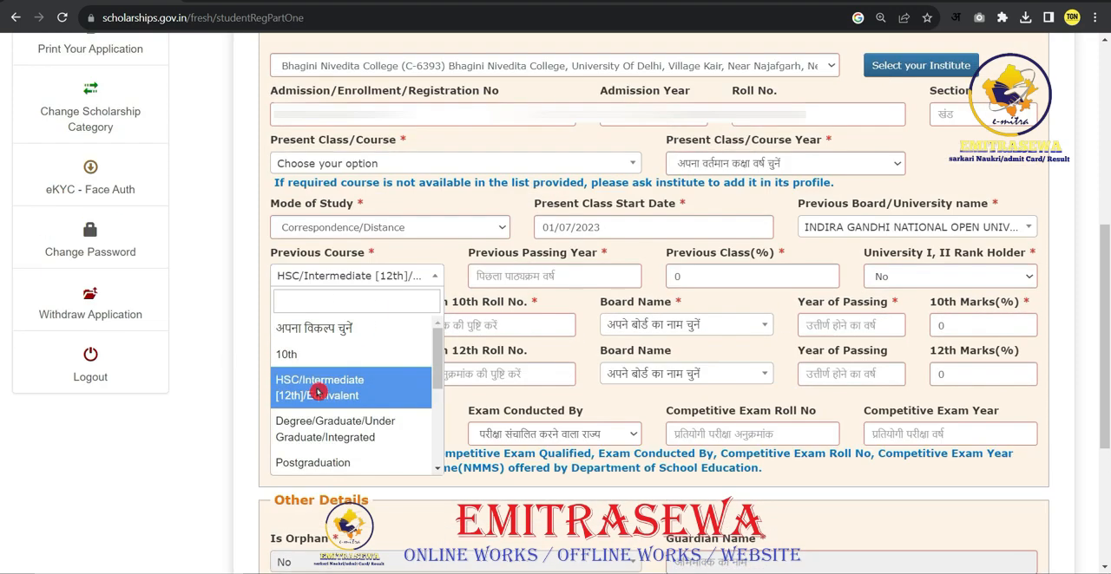
click(318, 392)
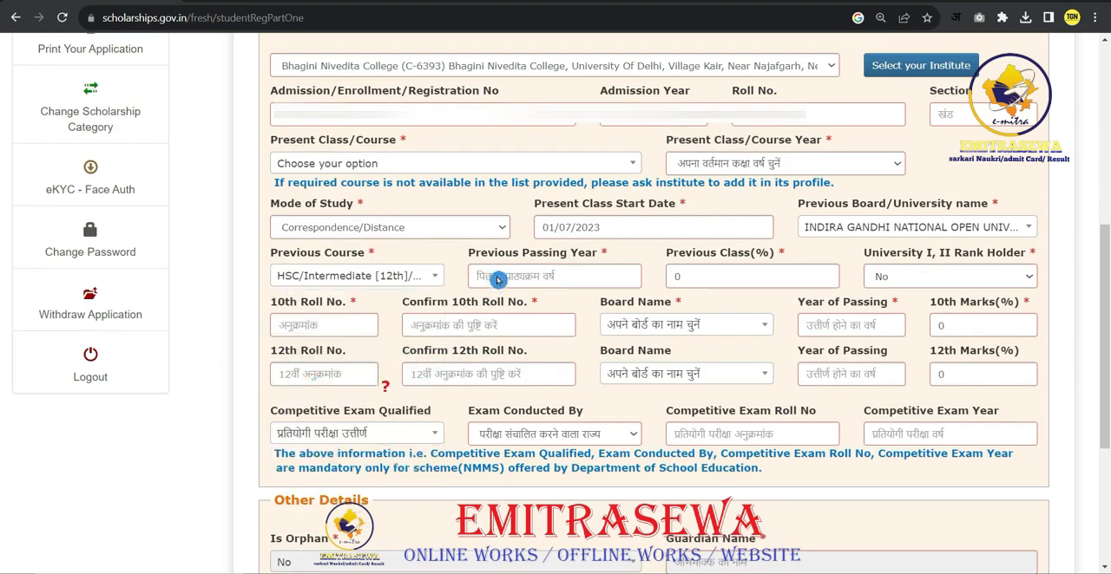
- Enter 2017 as Previous Passing Year and 73 as Previous Class(%), and choose No for University I, II Rank Holder
click(529, 277)
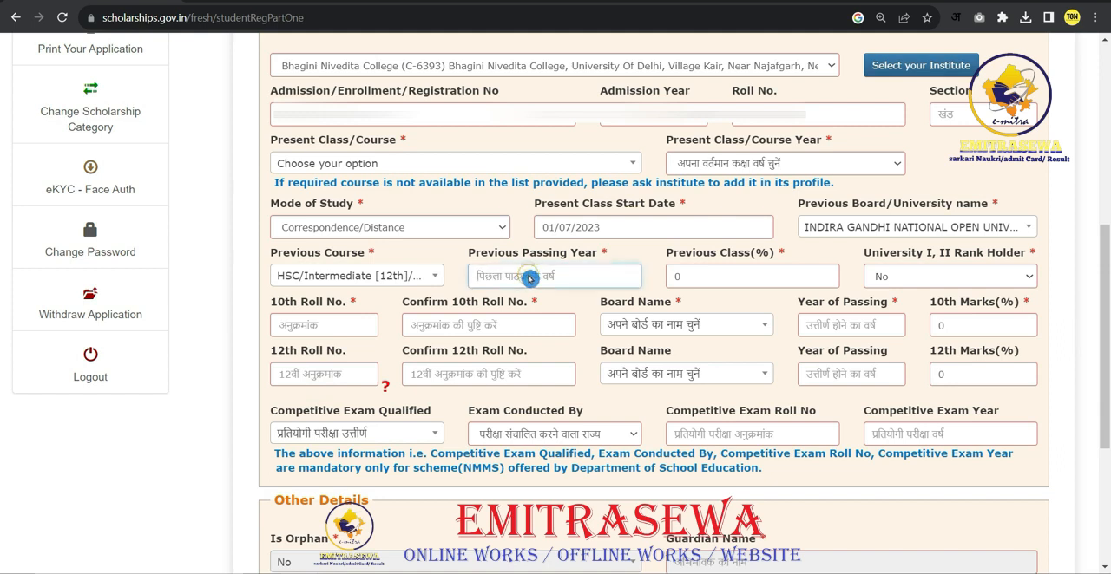
text(2017)
double_click(750, 277)
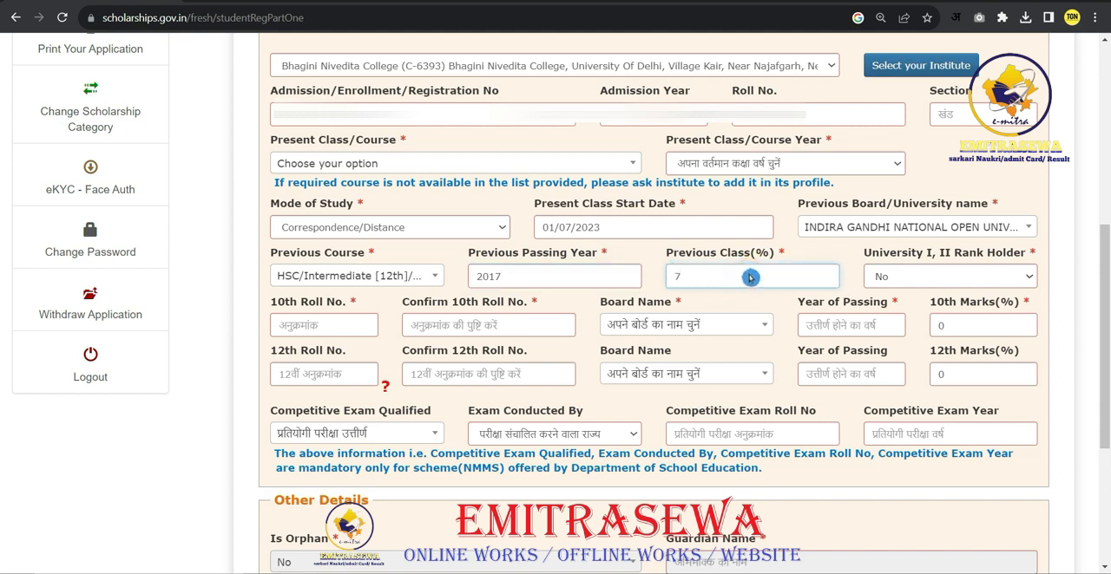
click(932, 278)
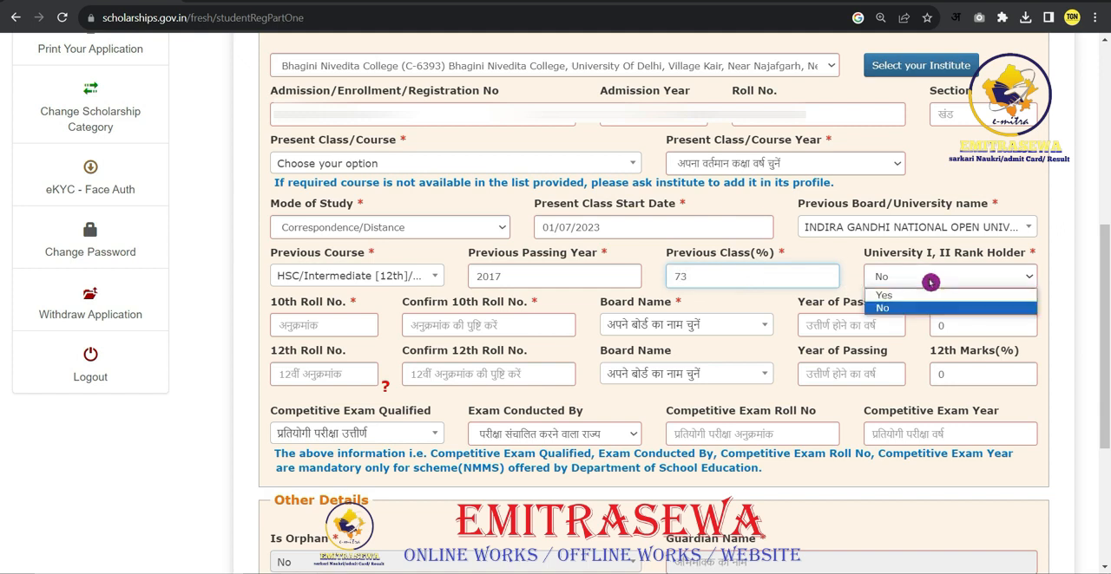
click(896, 312)
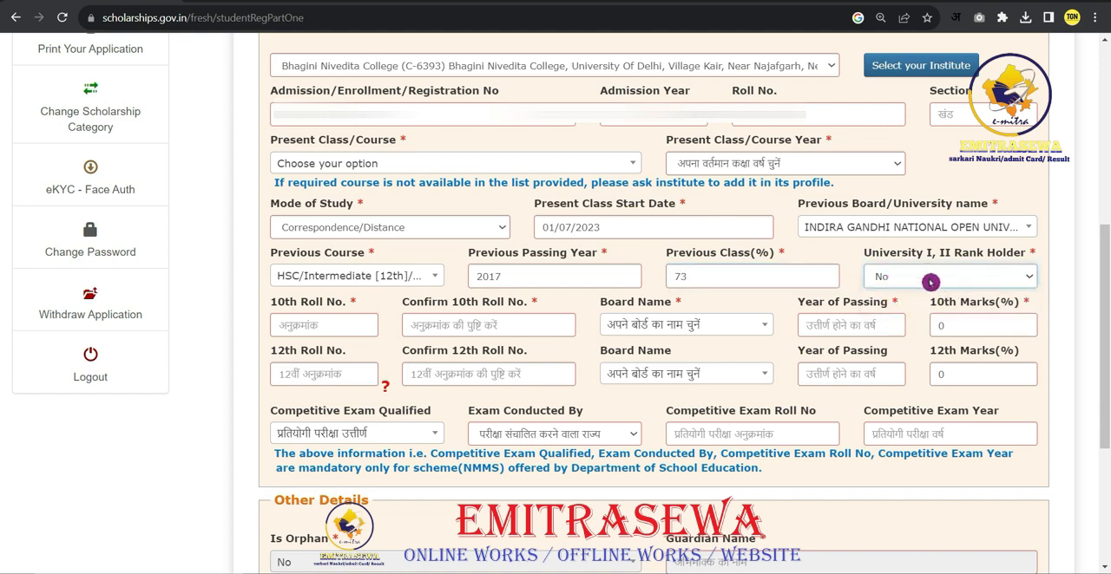
- Go through the 10th and 12th Roll No., Board Name, Year of Passing and Marks(%) fields to see what they require
click(328, 330)
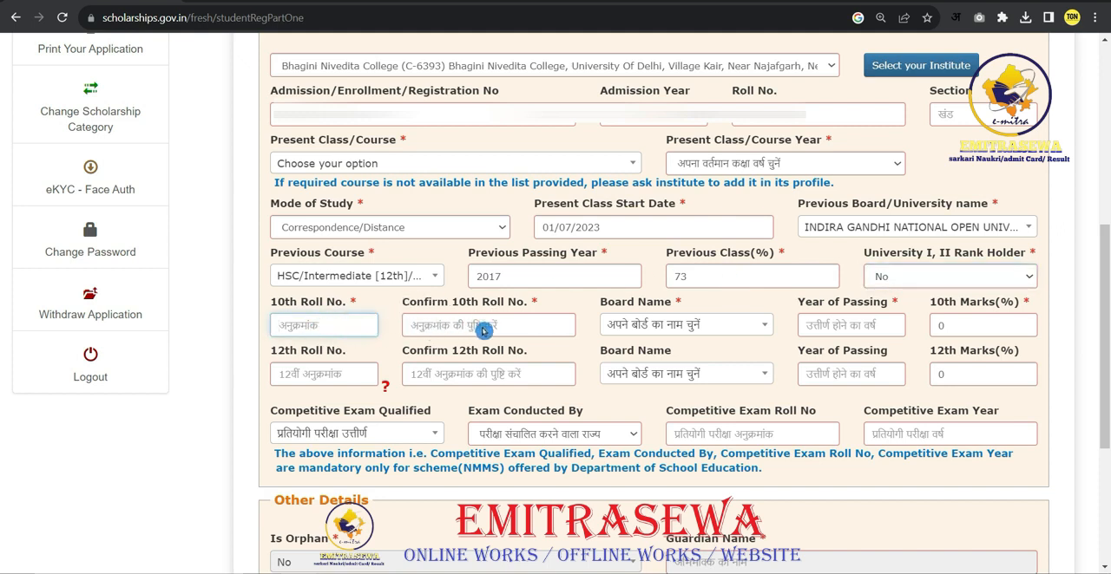
click(767, 327)
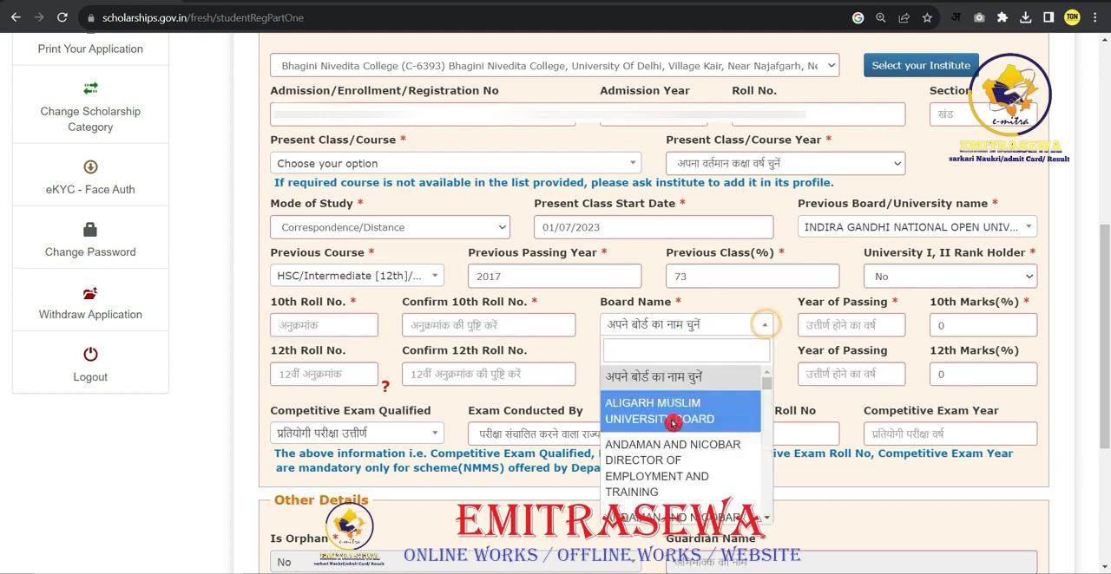
click(829, 332)
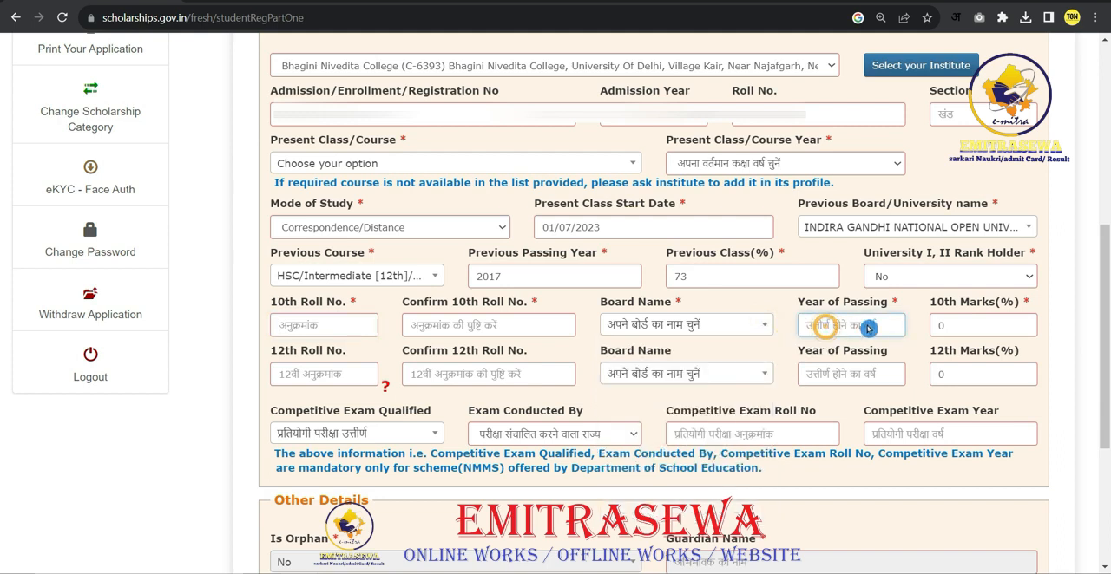
click(953, 327)
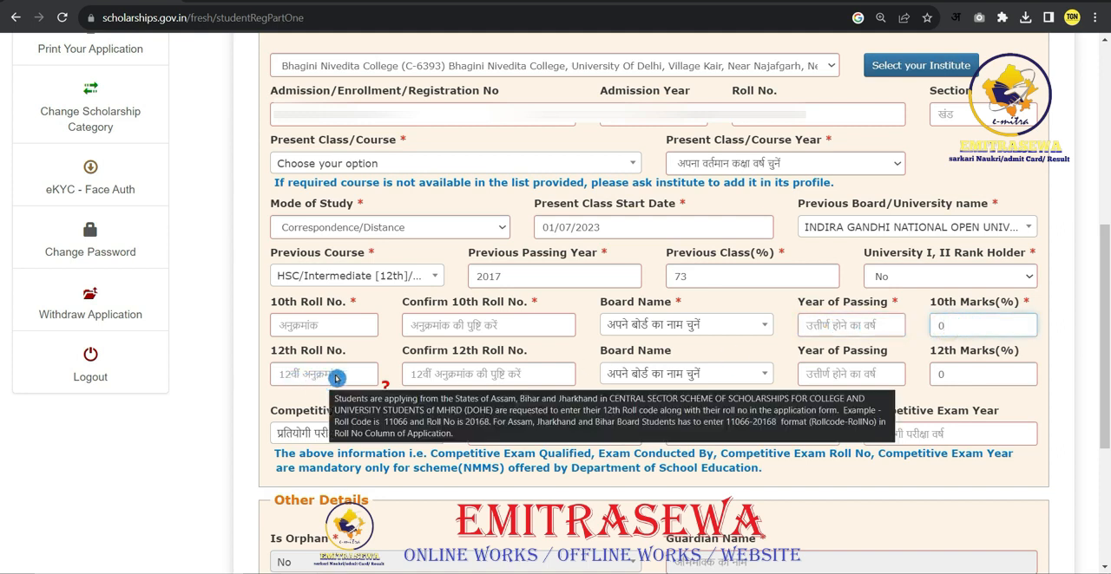
click(453, 375)
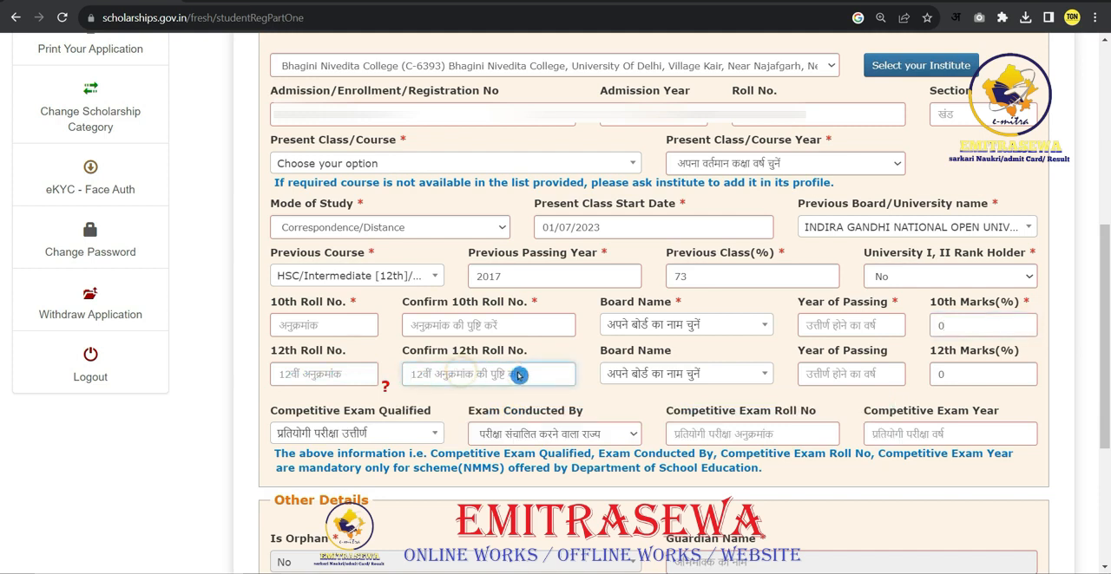
click(676, 376)
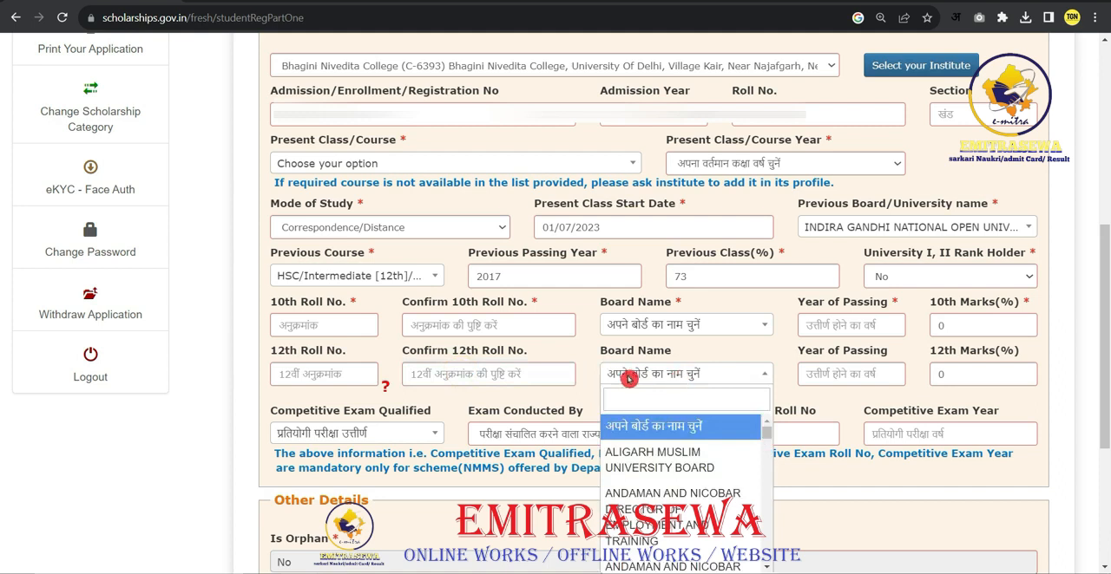
scroll(676, 468, down, 3)
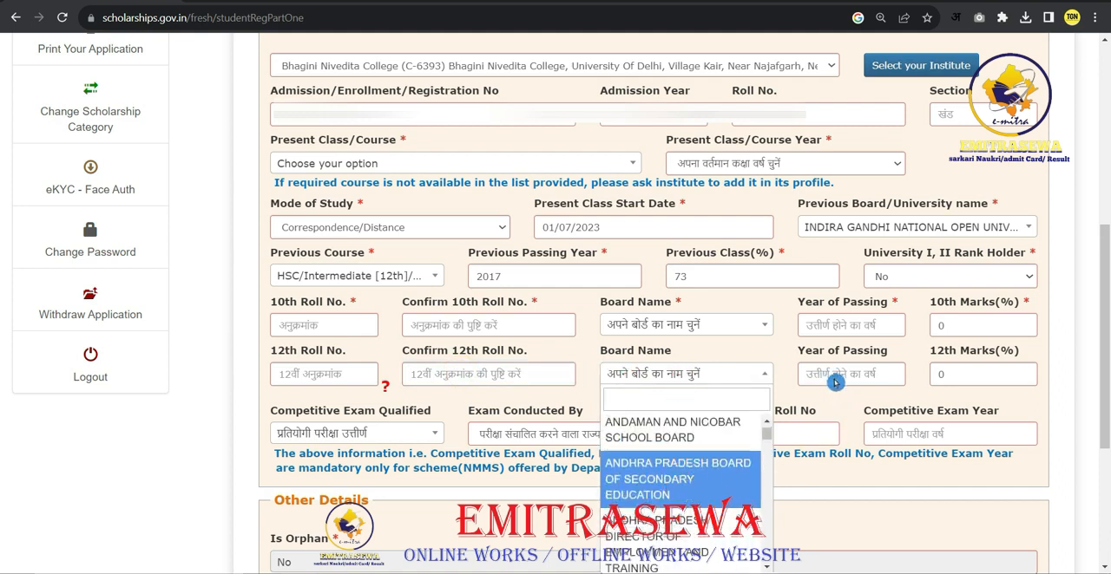
click(936, 377)
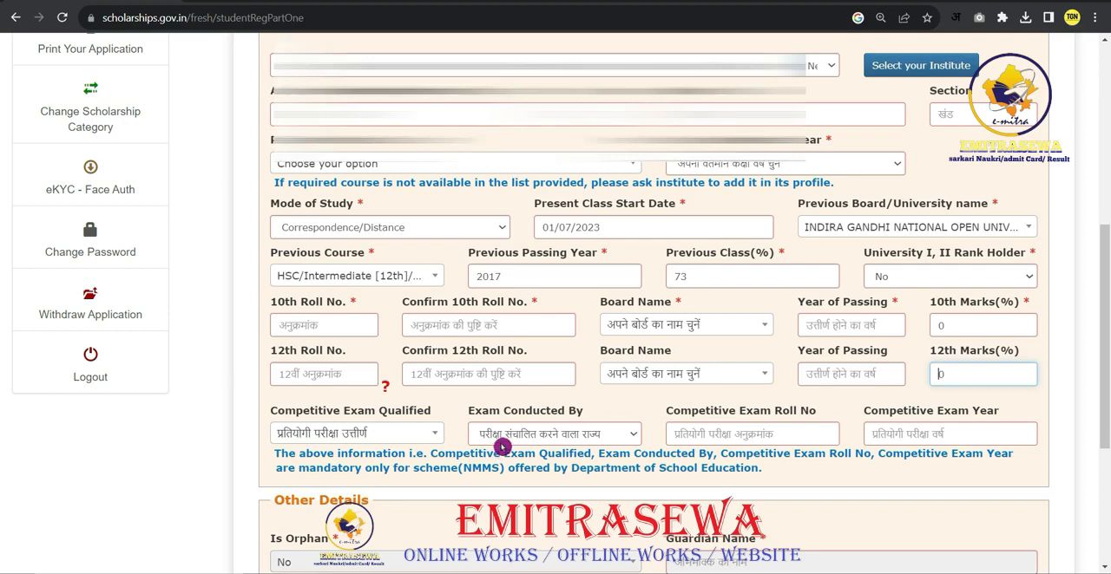
- Examine the choices offered for Is Disabled, Marital Status and Parents Profession under Other Details
scroll(497, 450, down, 3)
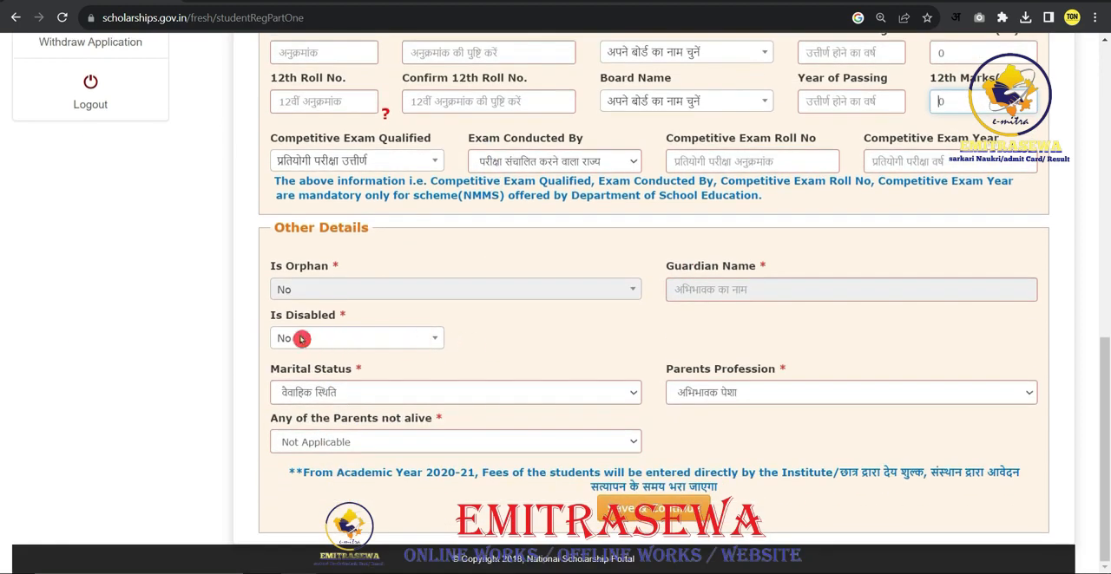
click(438, 340)
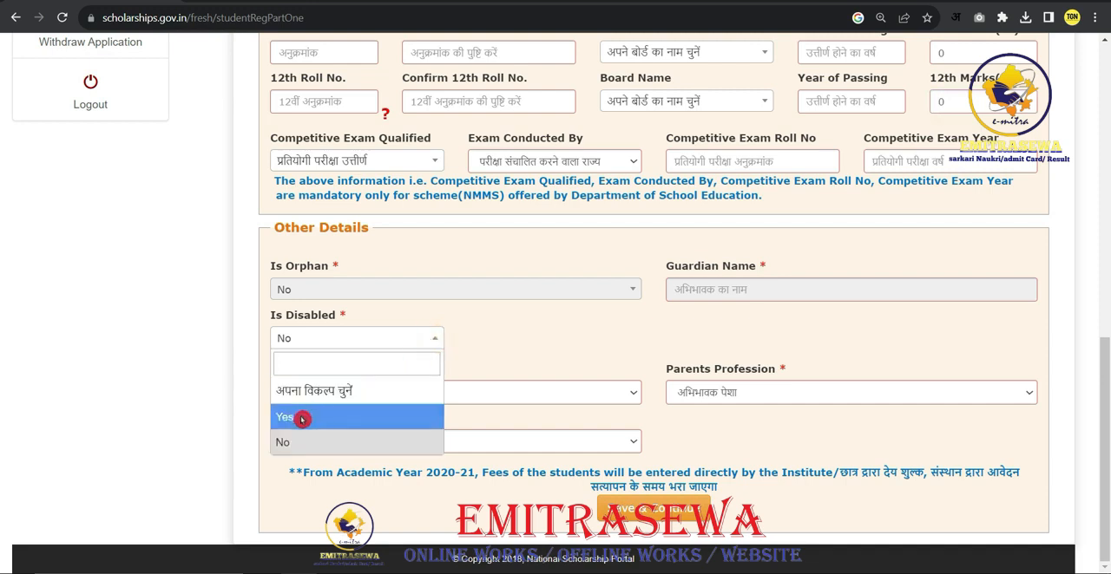
click(469, 328)
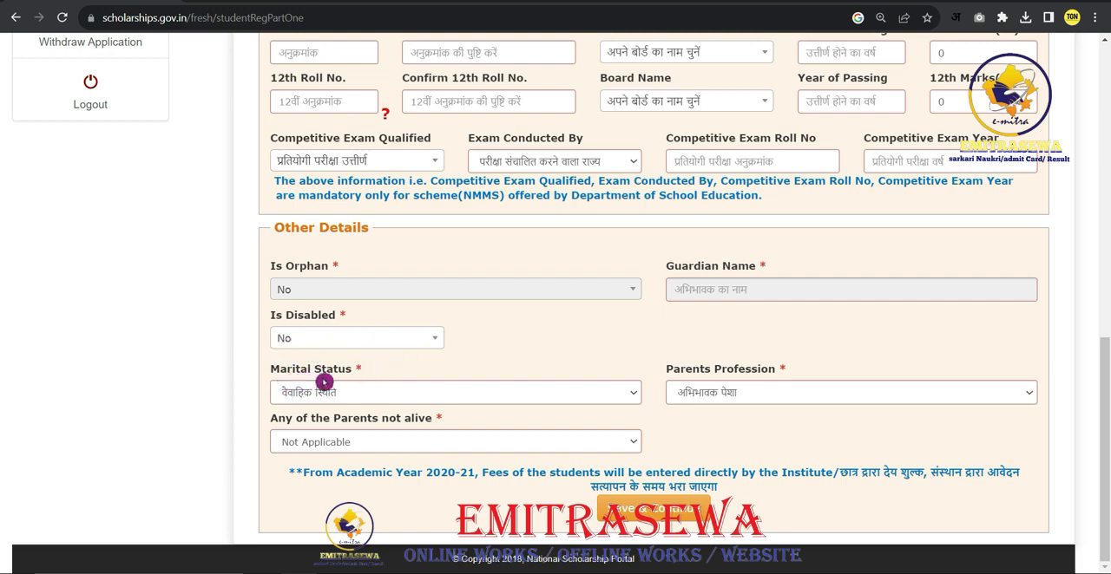
click(385, 393)
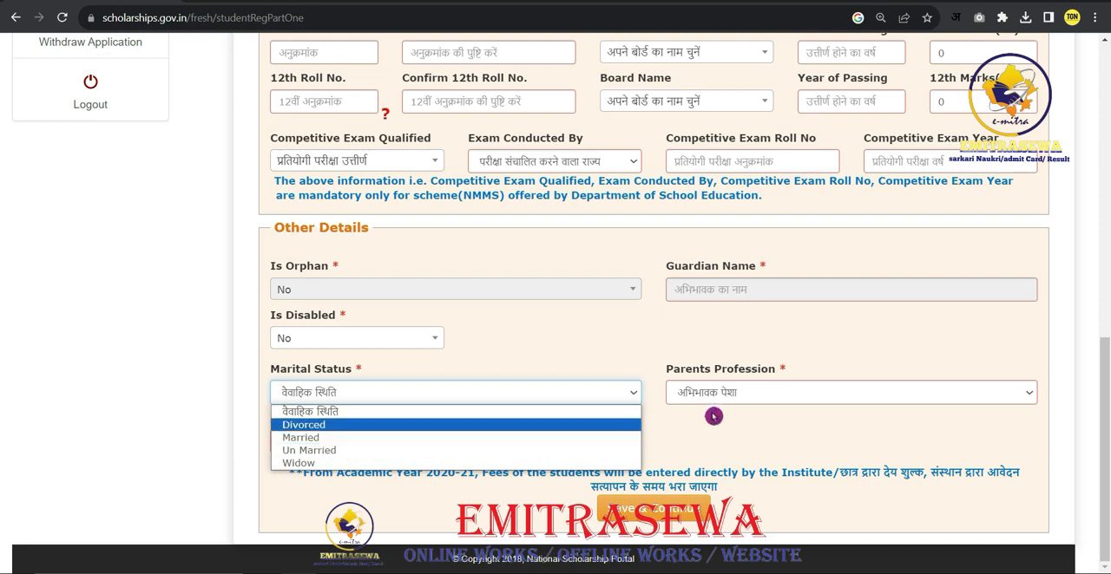
click(737, 409)
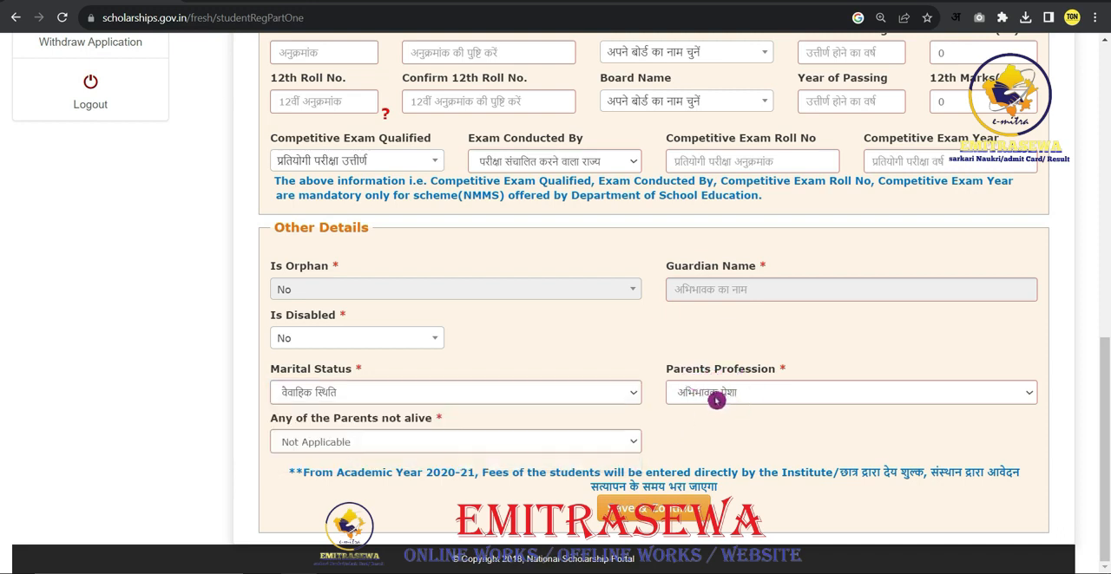
click(747, 395)
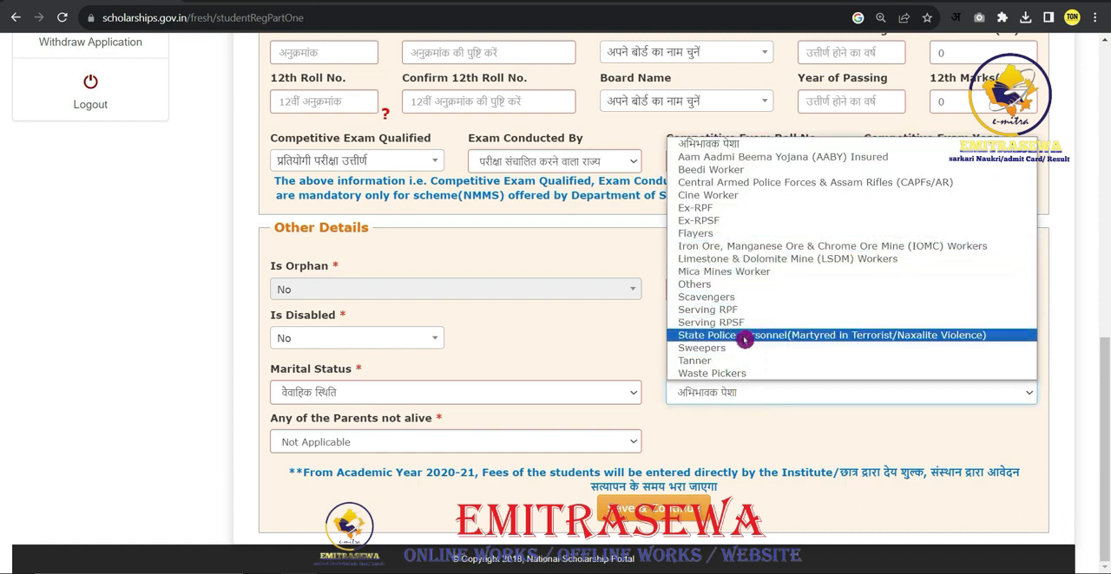
click(748, 432)
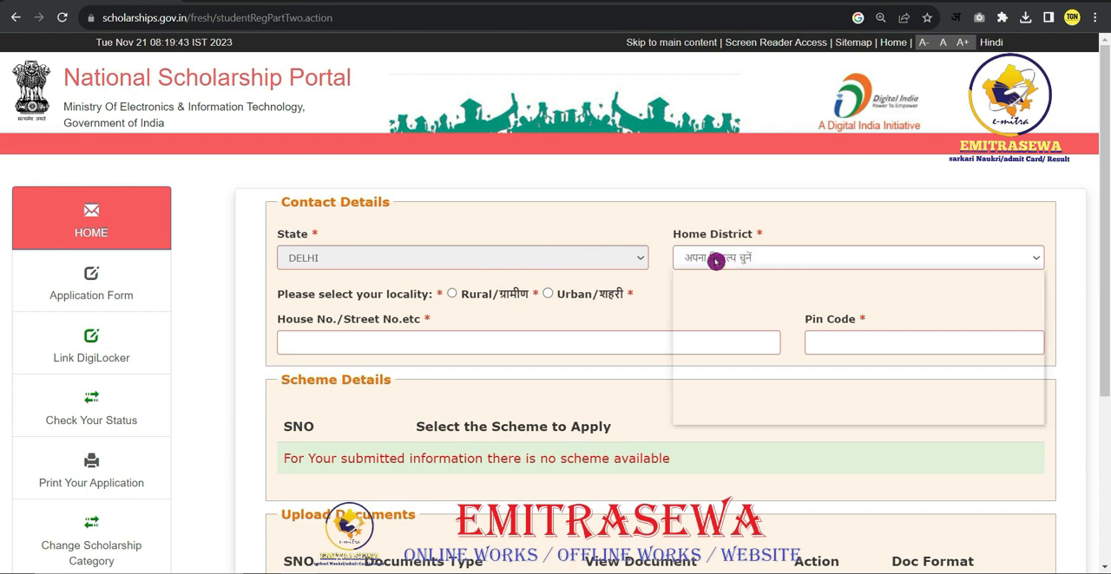
- Set Home District to SOUTH WEST and select Rural as the locality in Contact Details
click(714, 259)
click(736, 407)
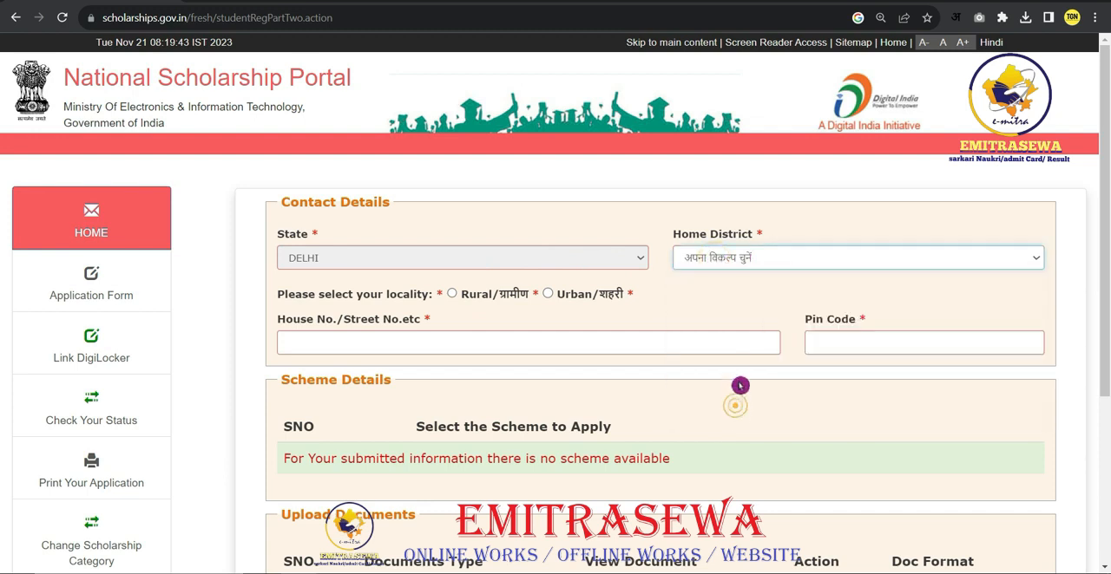
click(410, 350)
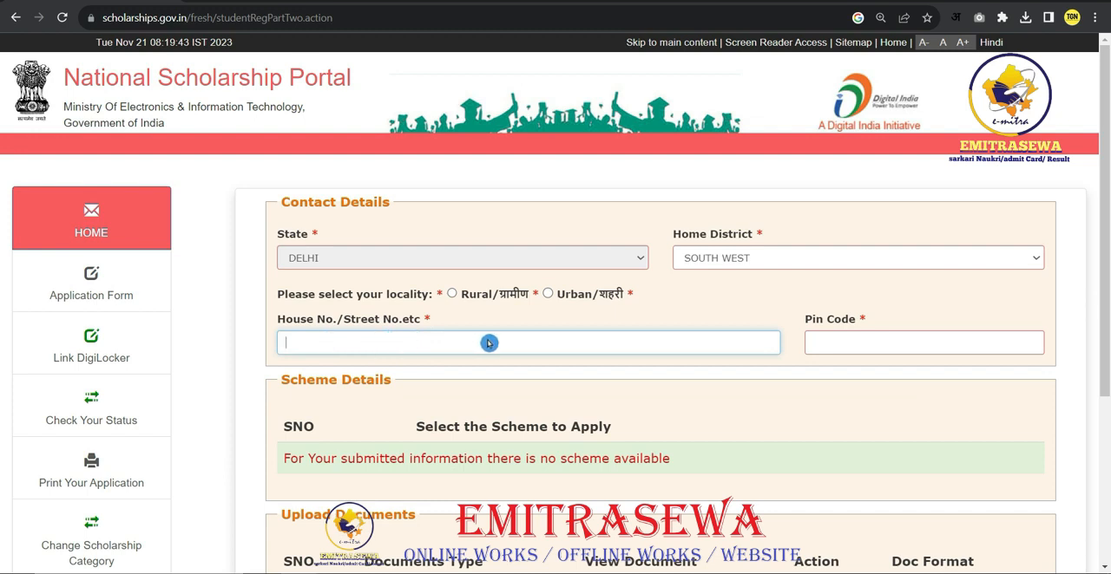
click(832, 343)
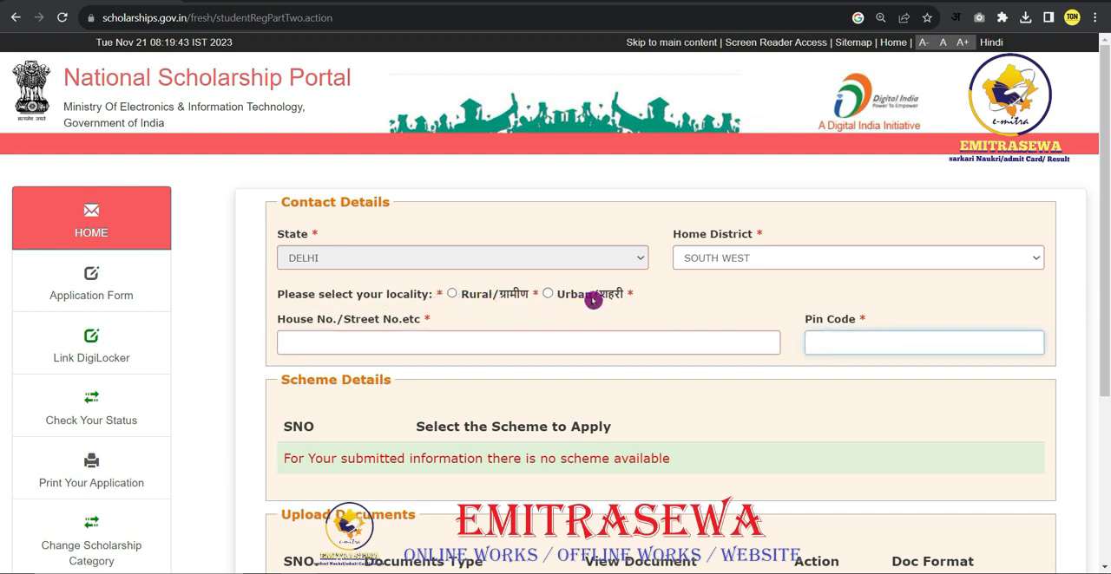
click(452, 294)
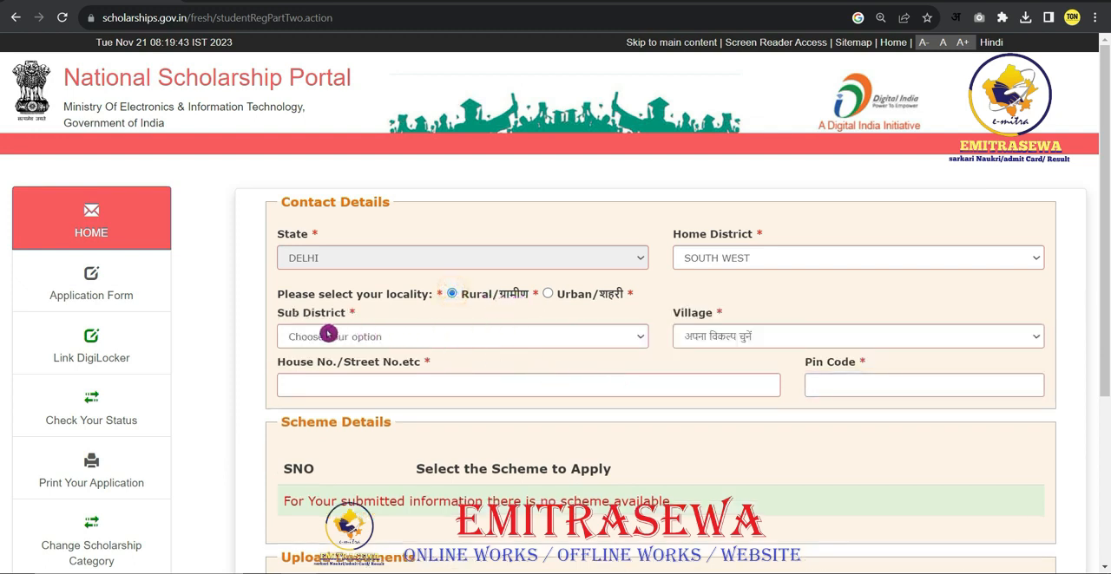
- Choose Najafgarh as Sub District and Mitraon (CT) as Village
click(354, 339)
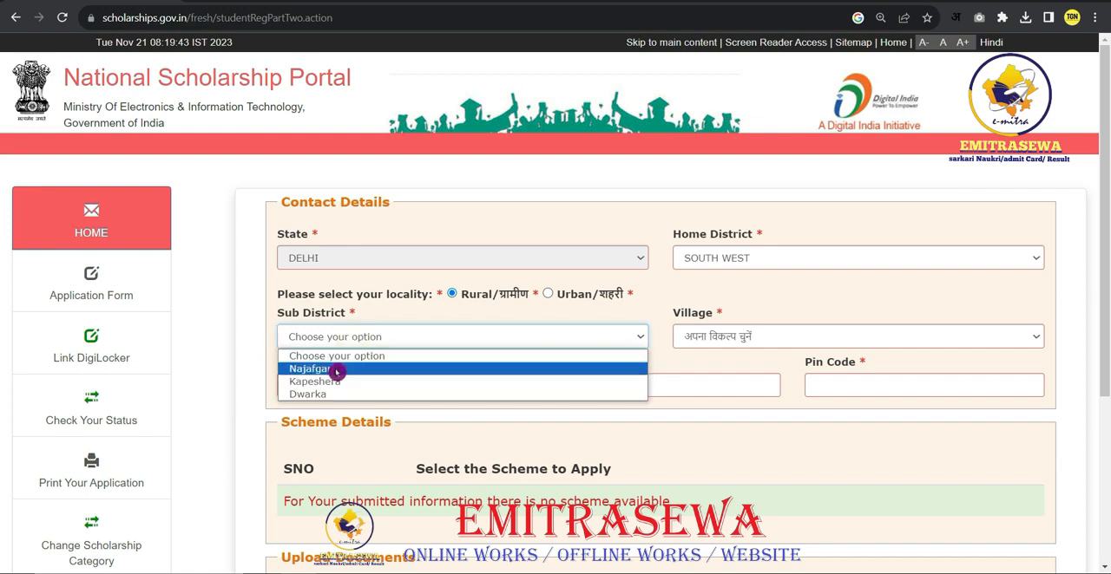
click(334, 369)
click(723, 339)
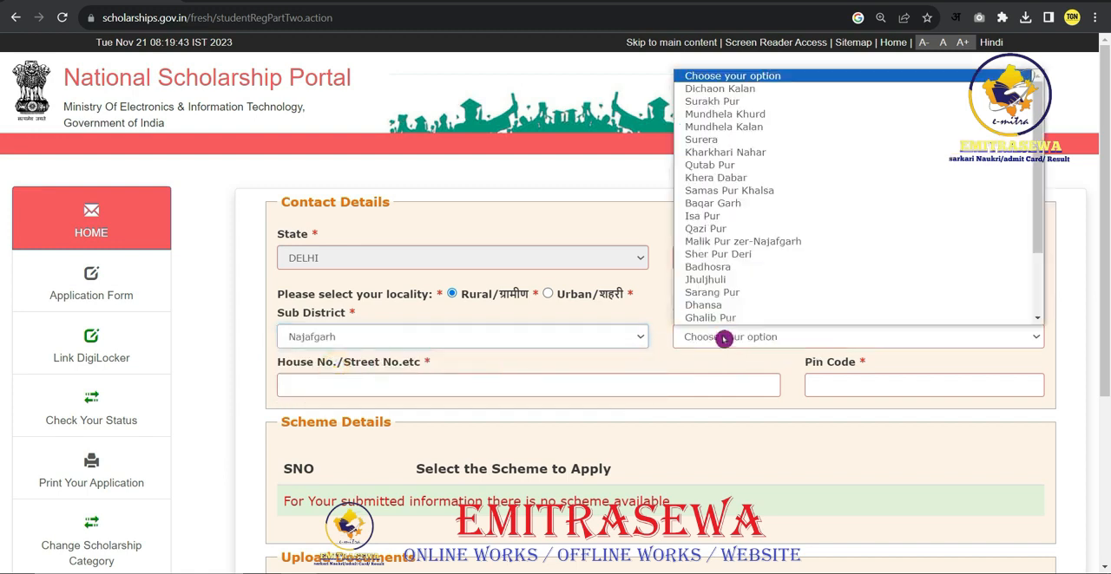
scroll(729, 291, down, 1)
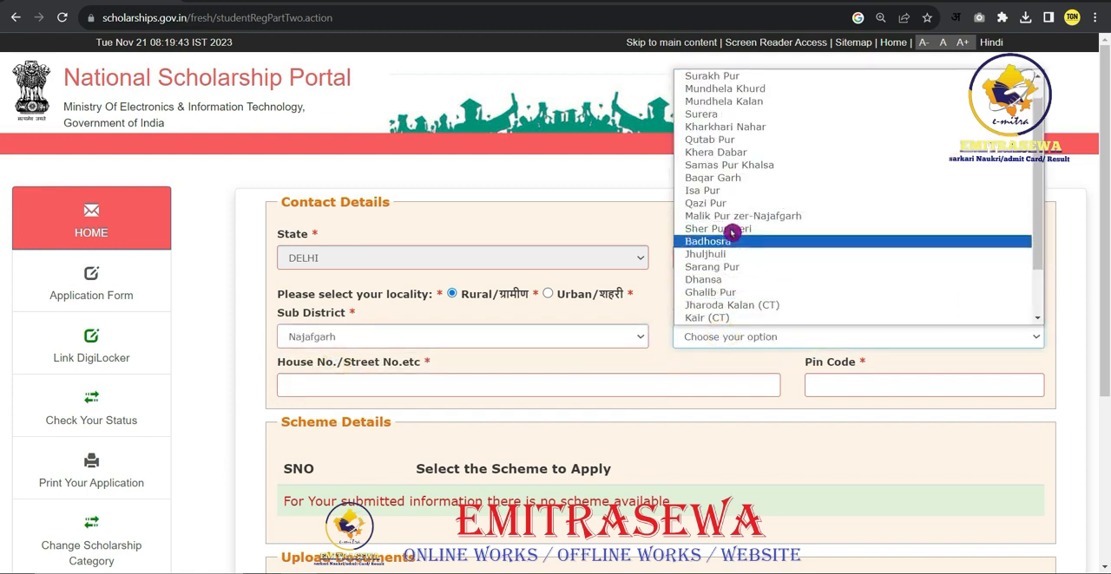
scroll(741, 285, down, 2)
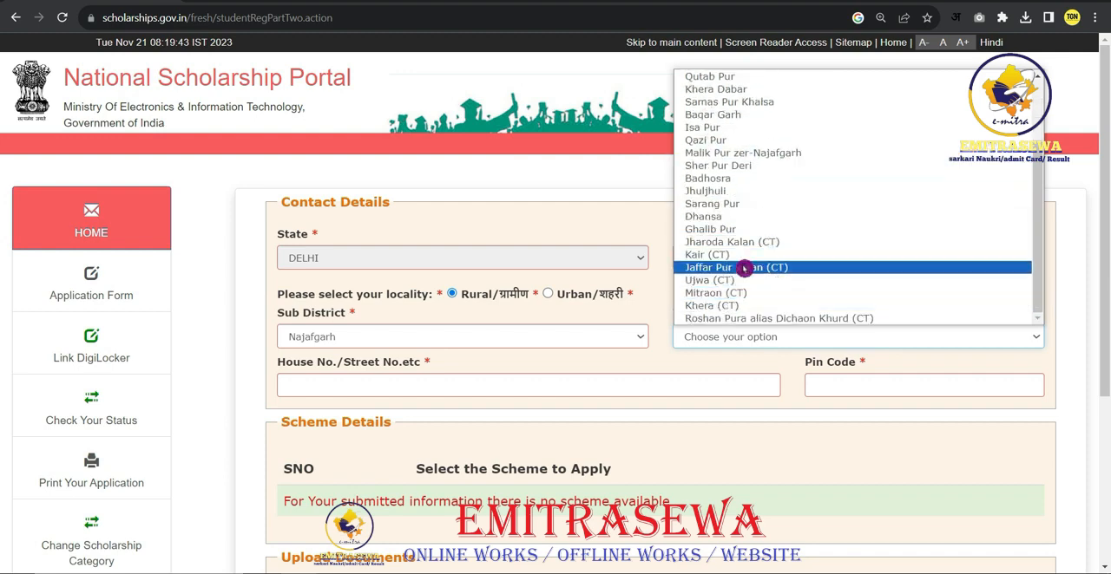
click(716, 293)
- Review the Scheme Details and Upload Documents sections below the contact details
scroll(609, 345, down, 3)
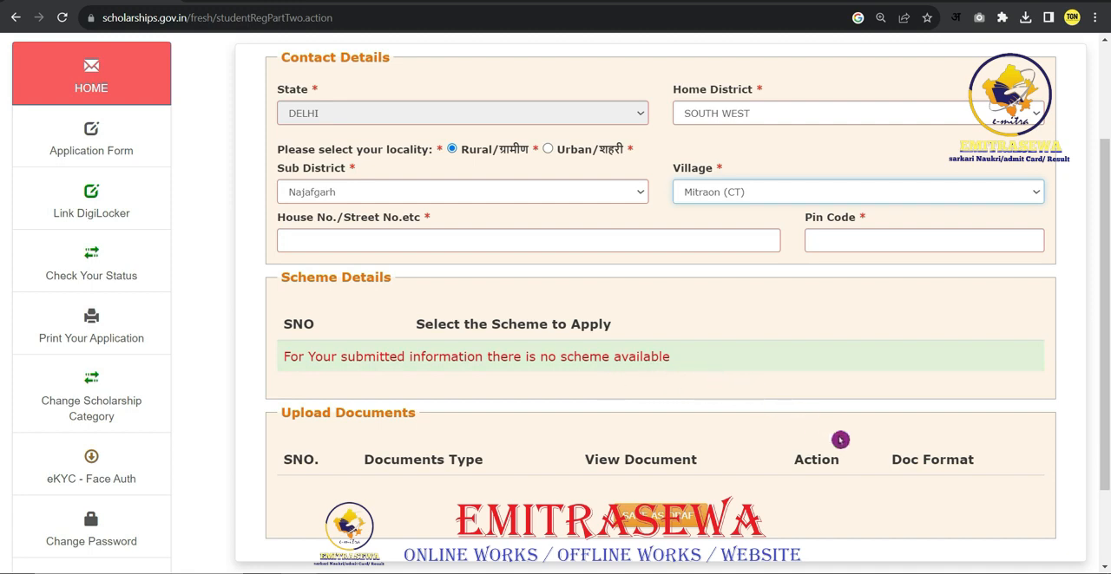
scroll(808, 411, down, 1)
scroll(807, 411, down, 1)
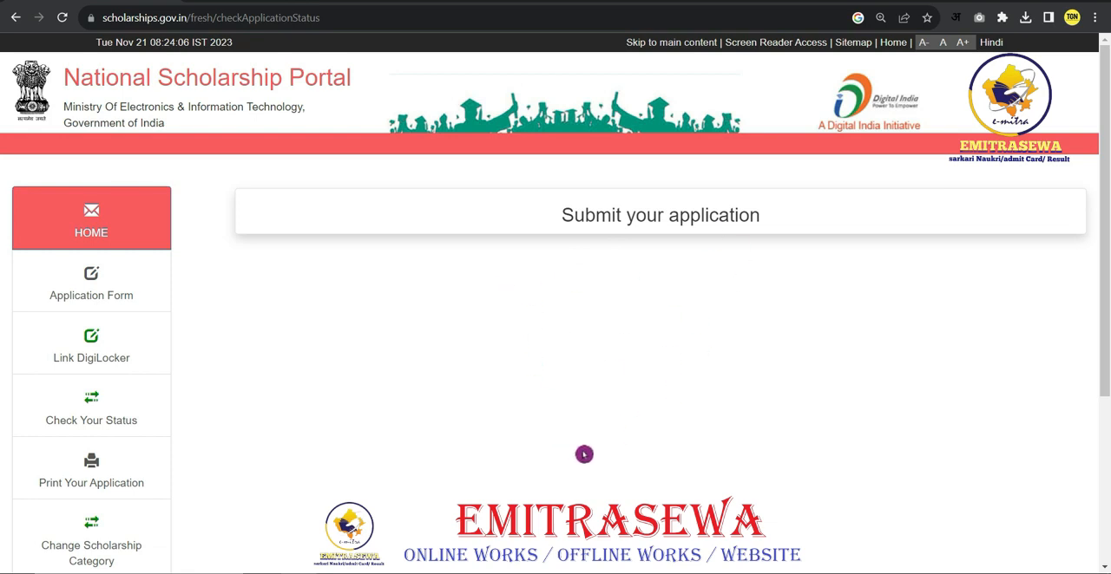
- Open the Change Scholarship Category page
scroll(156, 490, down, 1)
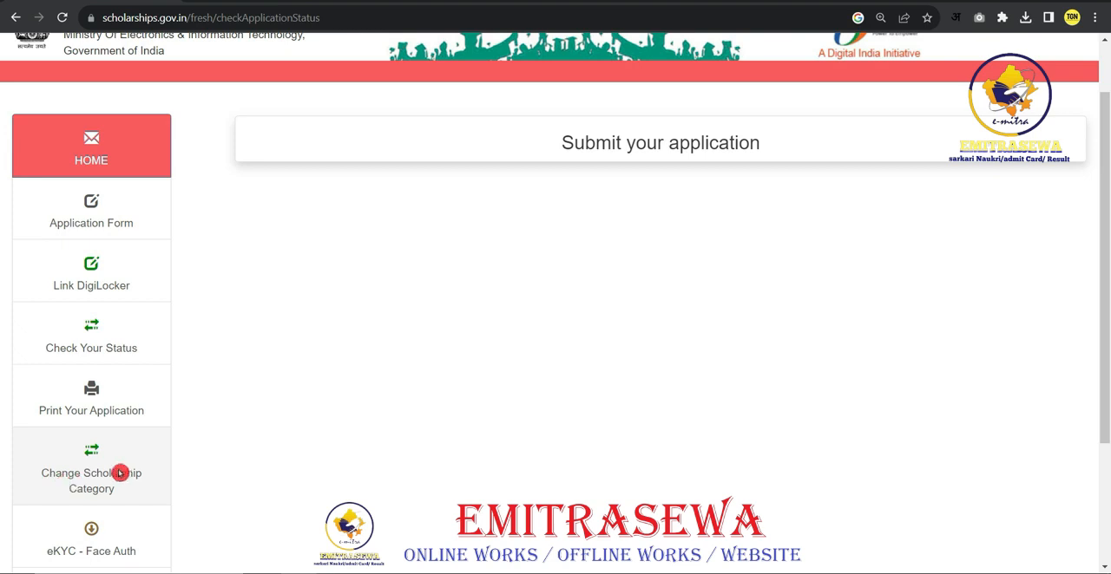
click(96, 483)
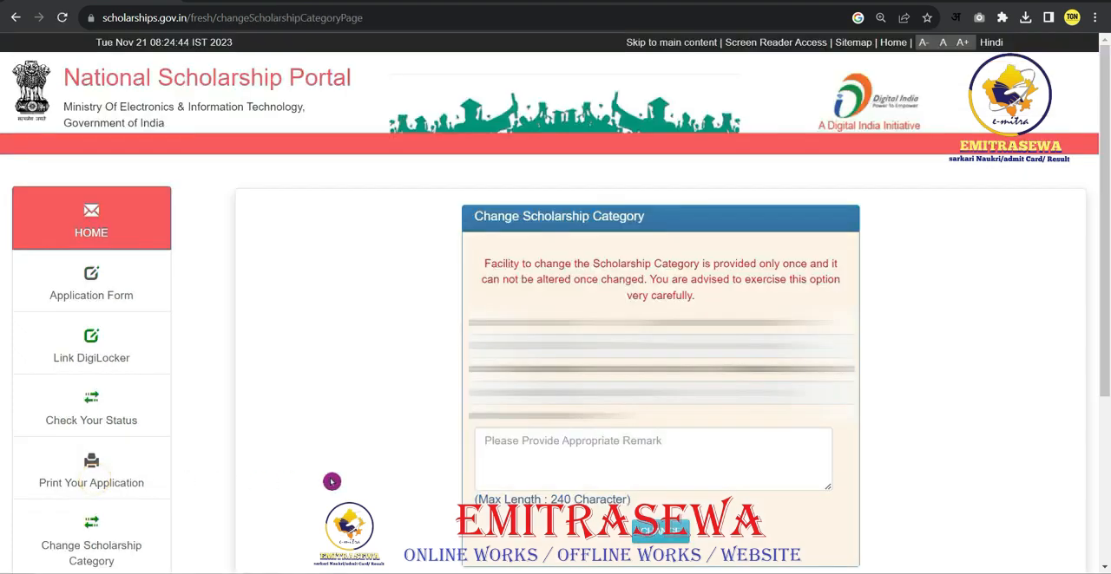